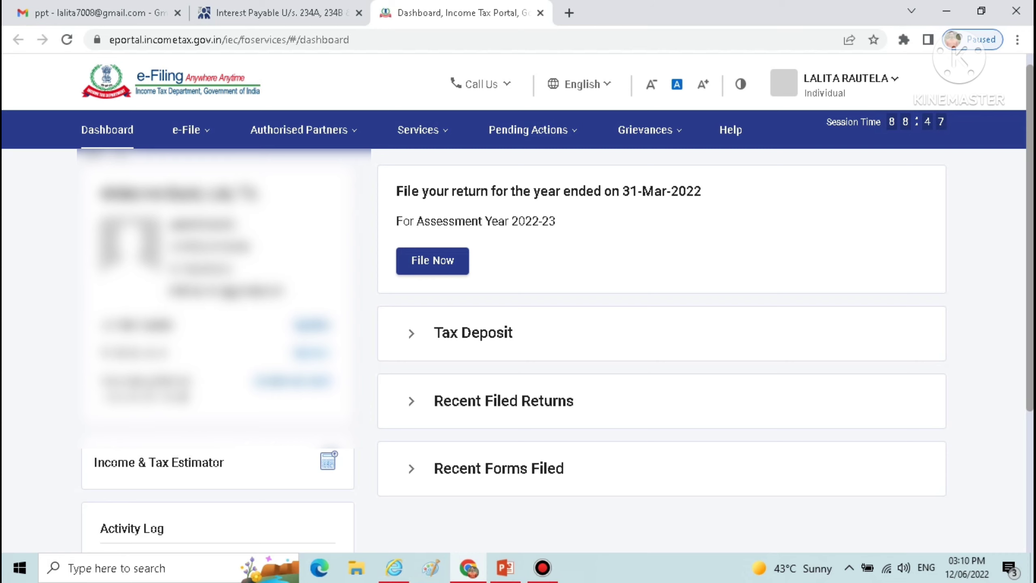
Open the Income and Tax Estimator from the dashboard and expand its Income Detail section
click(186, 463)
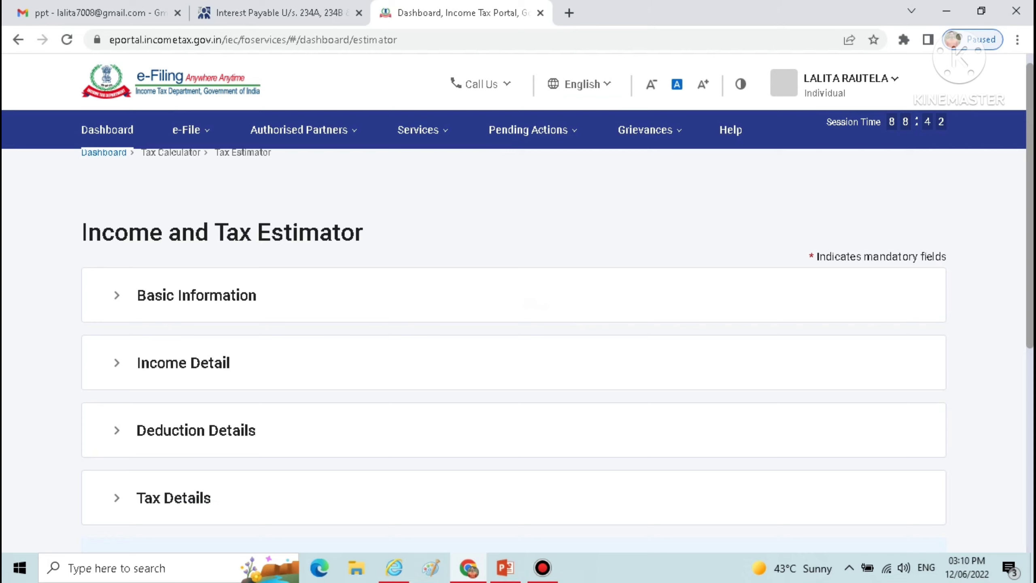
click(116, 362)
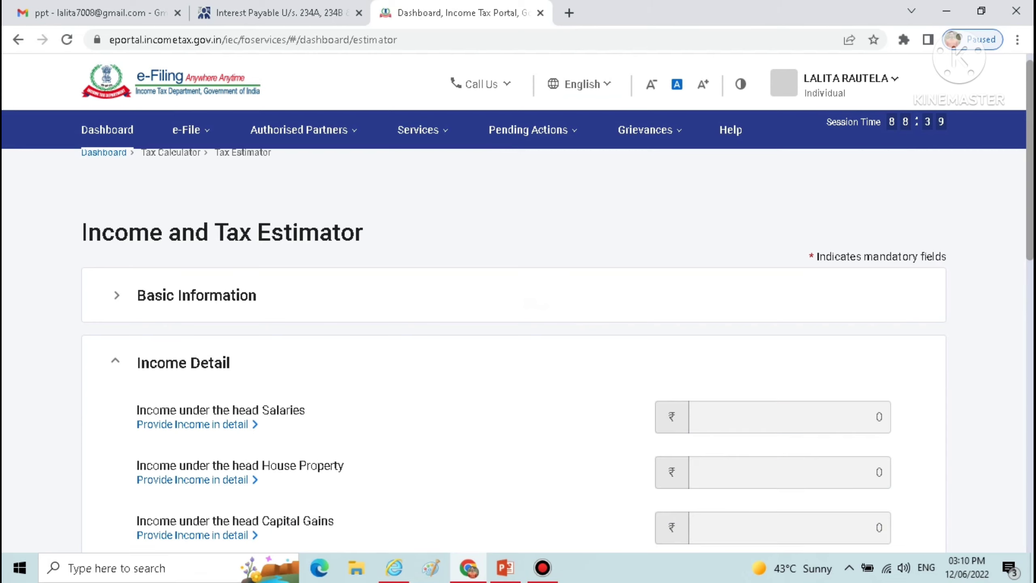
scroll(518, 310, down, 3)
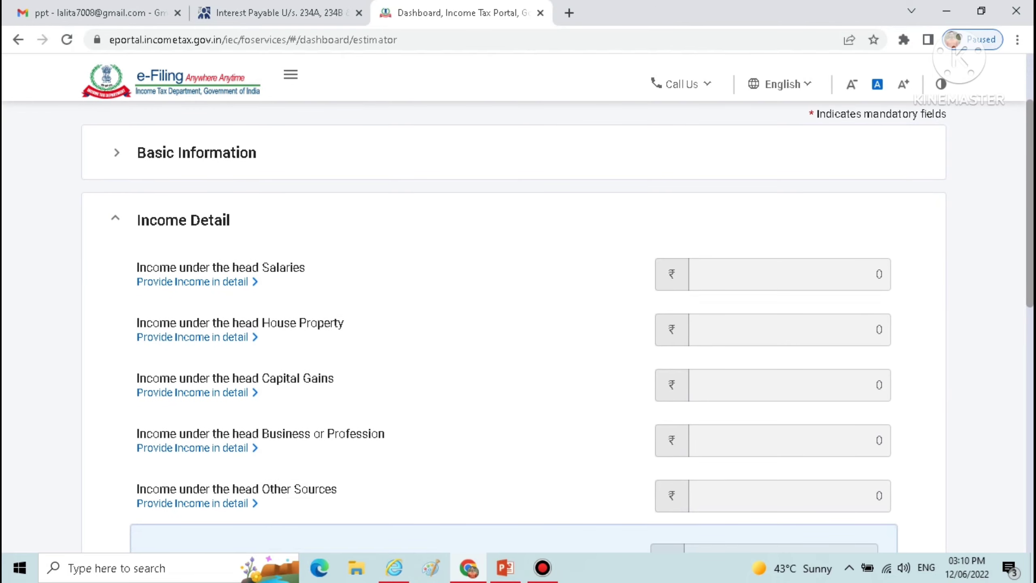
scroll(557, 326, down, 1)
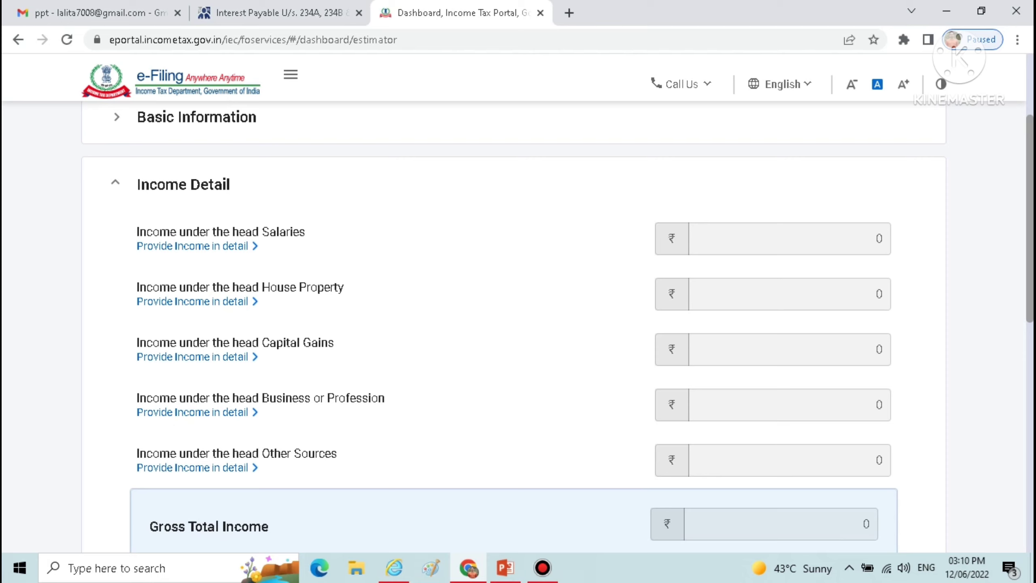
Provide the income under the head Salaries in detail, with a Gross Salary of 420000
click(192, 246)
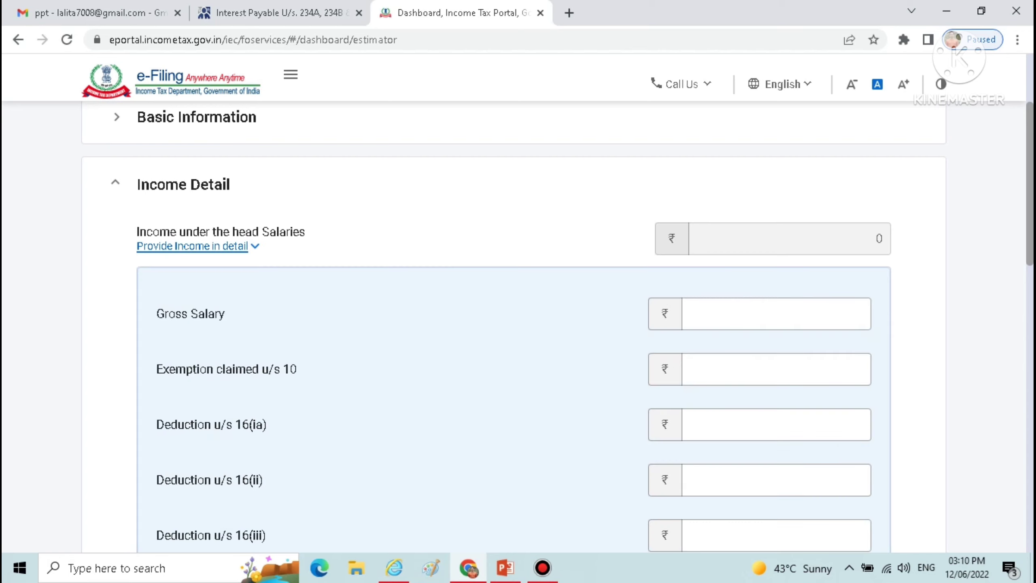
click(776, 313)
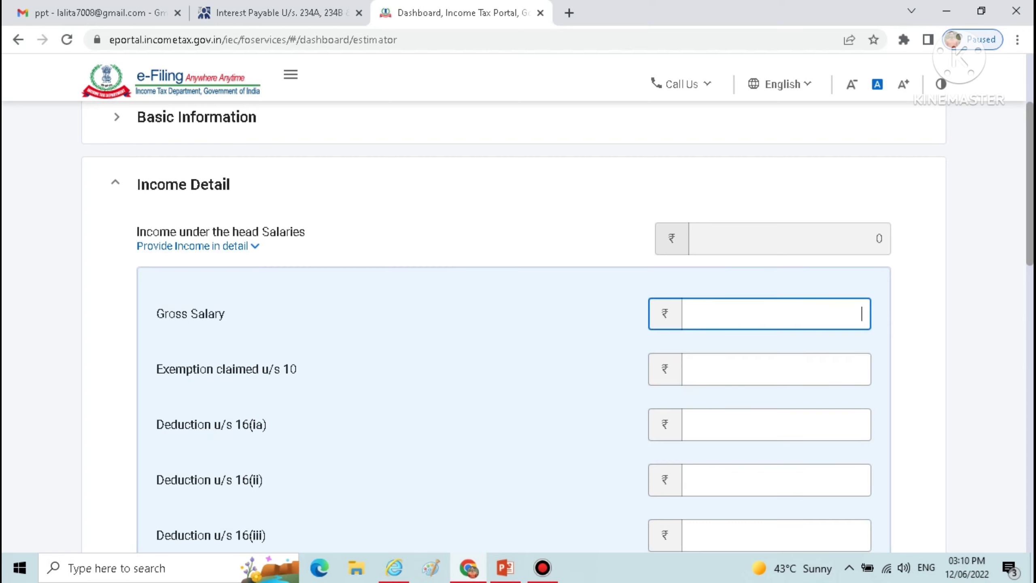
text(420000)
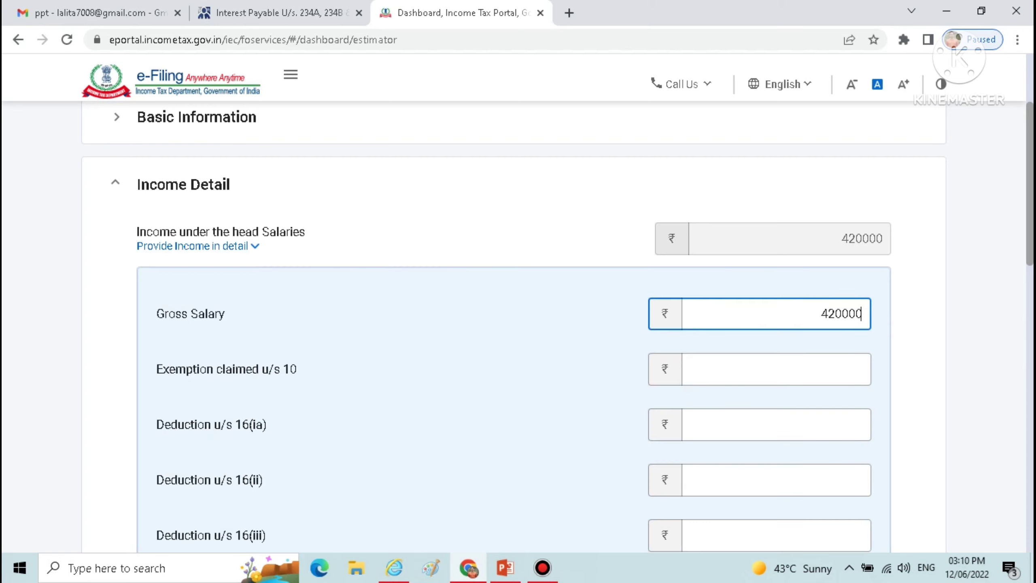
key(Tab)
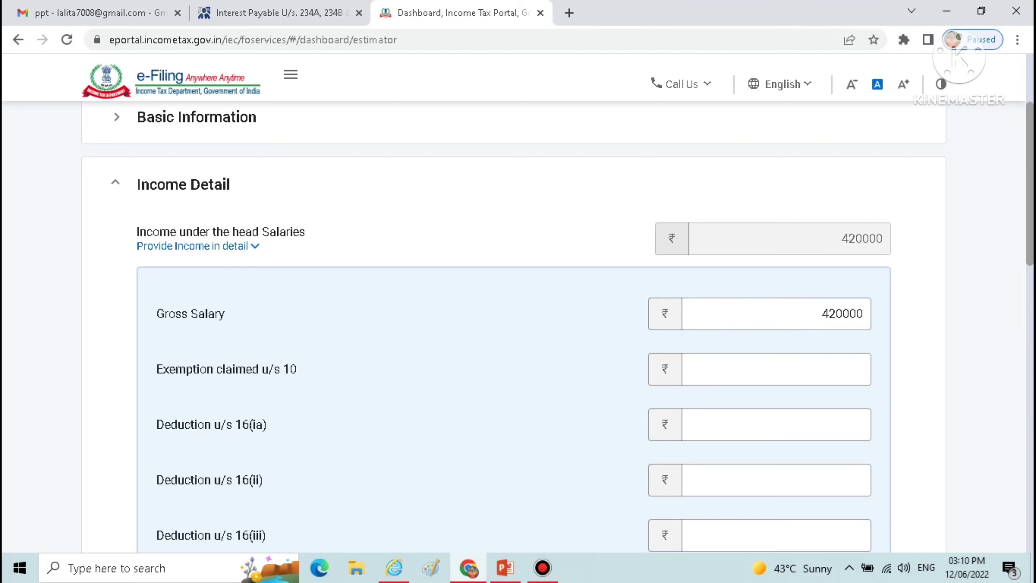
Provide the House Property income in detail, with 240000 as Annual Letable Value/Rent Received or Receivable for the let-out property
scroll(558, 327, down, 5)
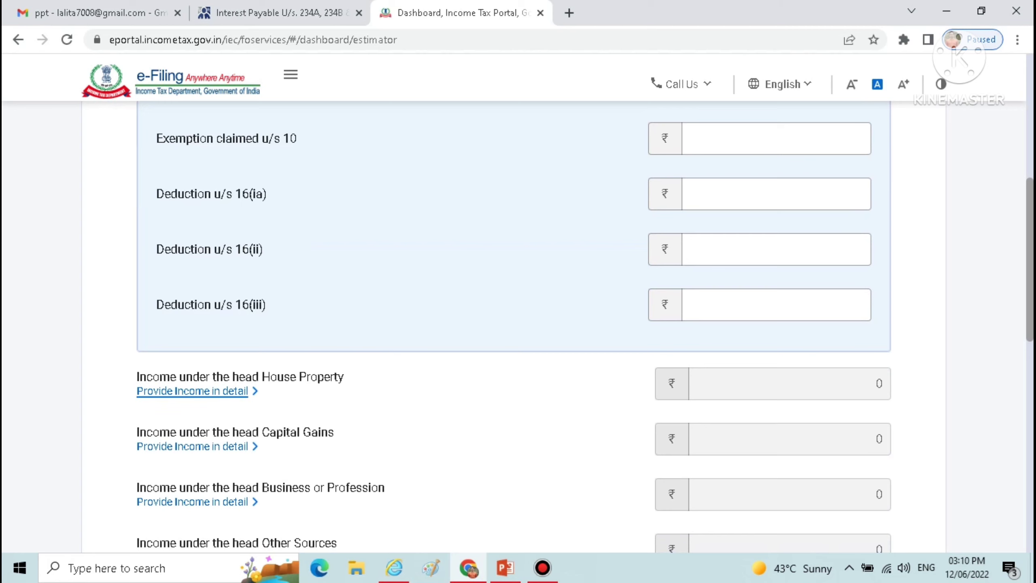
click(192, 391)
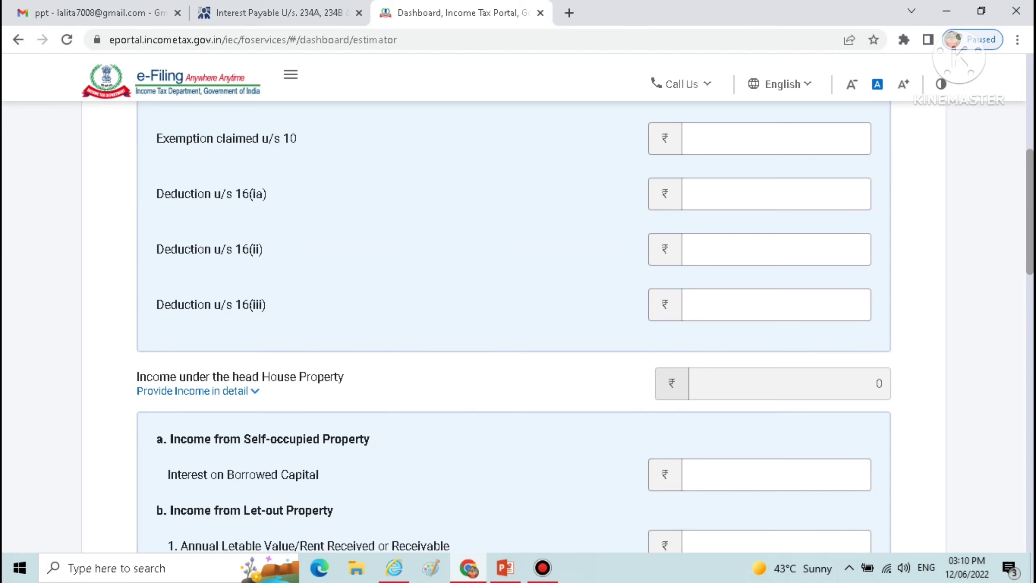
scroll(514, 326, down, 5)
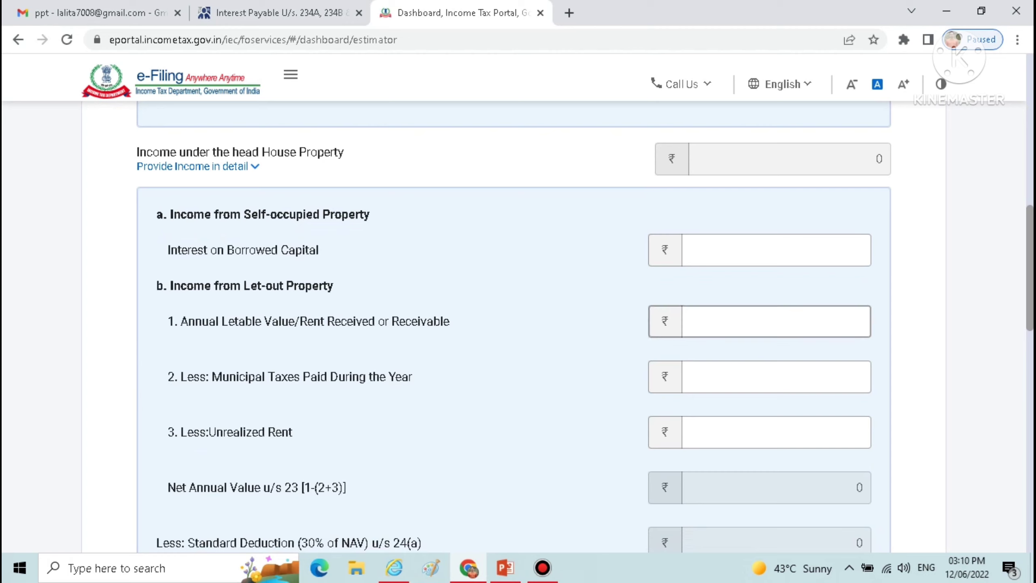
click(777, 321)
text(240000)
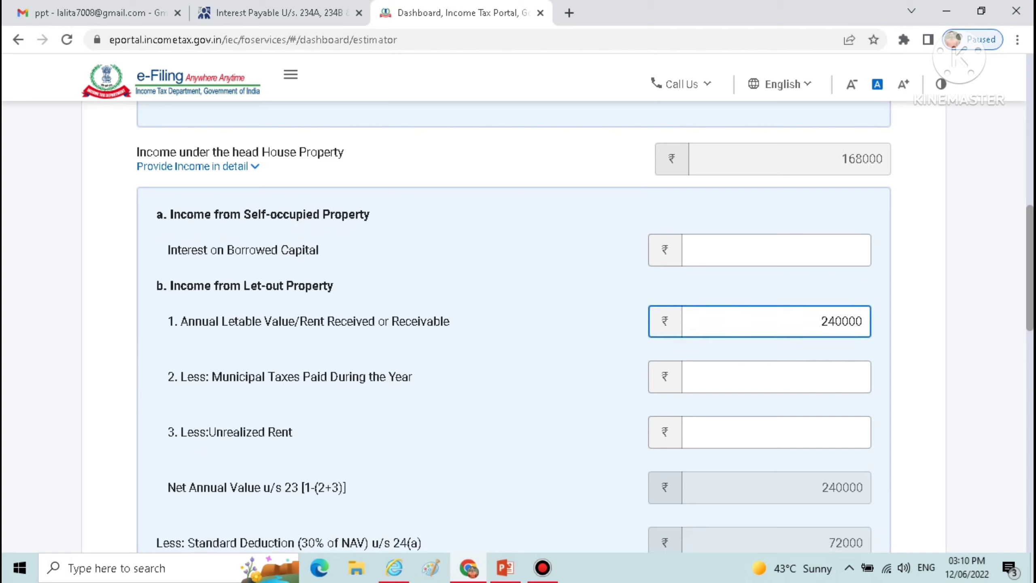
Provide the Business or Profession income in detail, with 360000 as other income from business or profession
scroll(514, 326, down, 6)
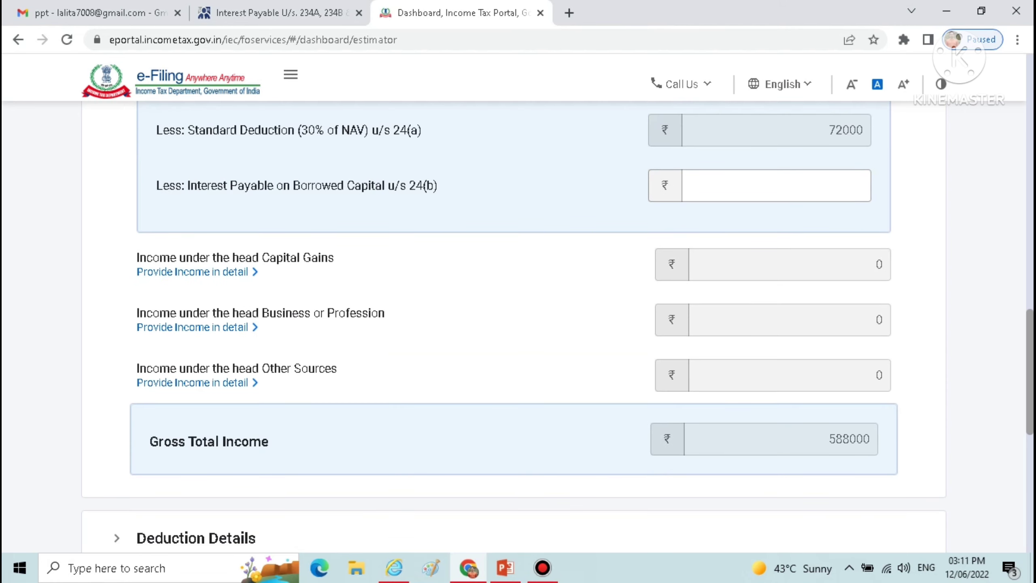
click(193, 328)
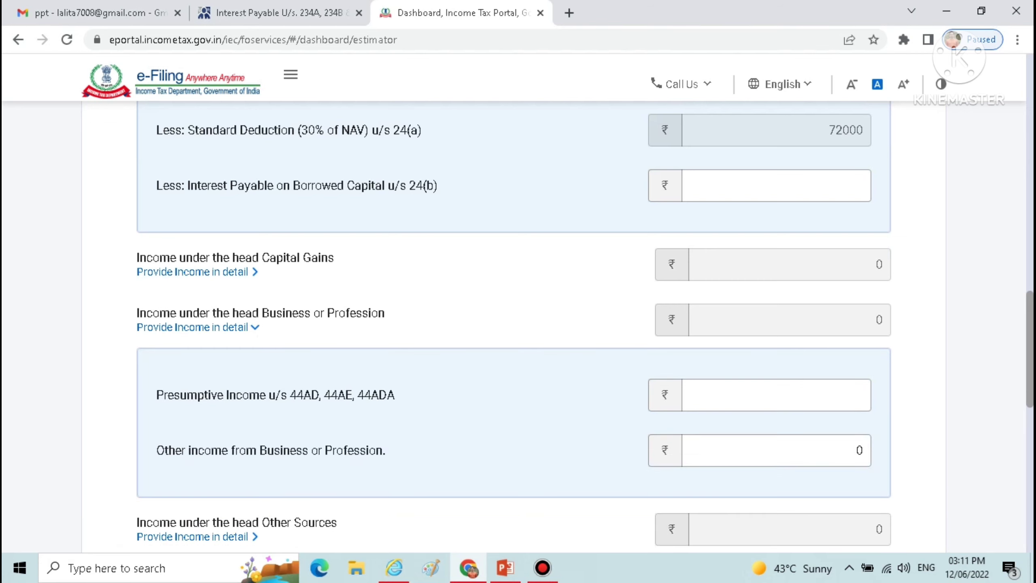
click(854, 450)
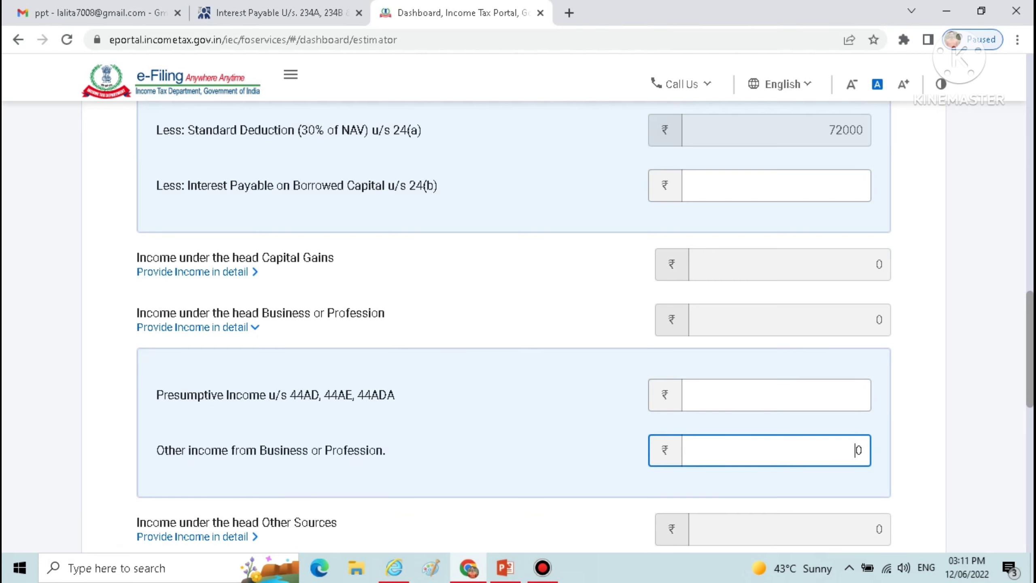
text(360000)
key(Tab)
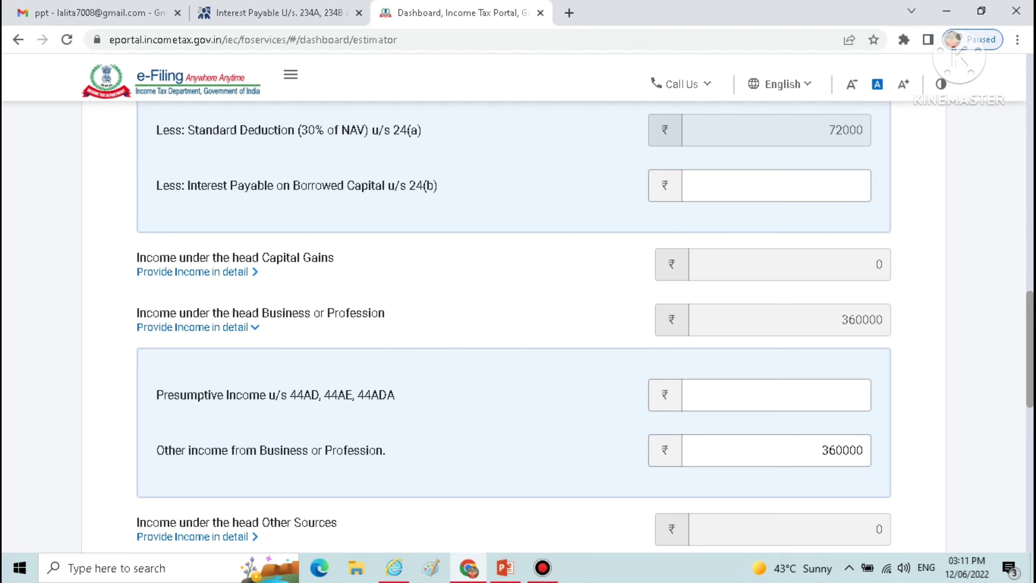
Under Other Sources, enter 5000 as interest from the savings bank account and 96000 as interest other than interest on securities
scroll(518, 326, down, 5)
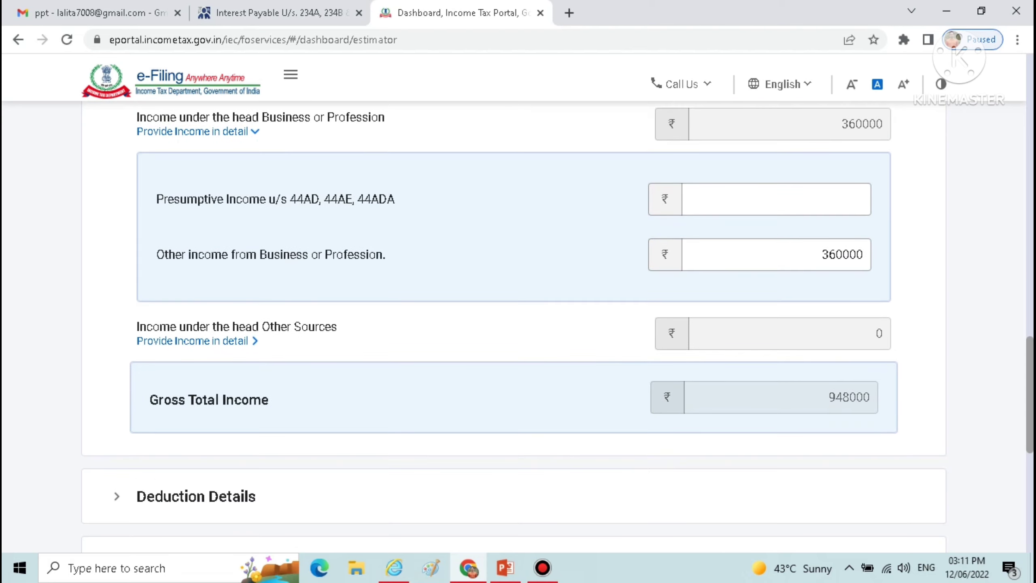
click(192, 341)
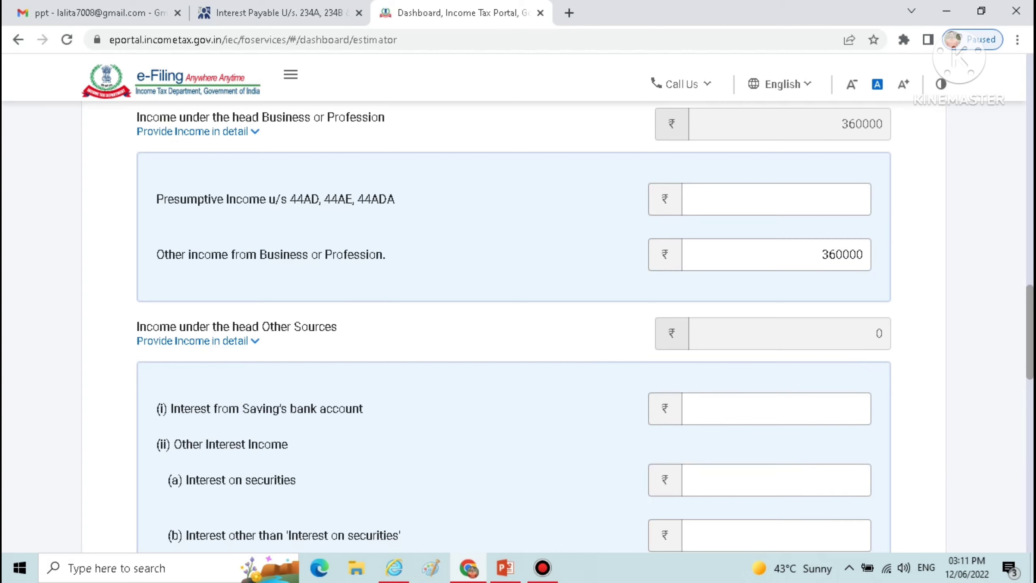
click(776, 408)
text(5000)
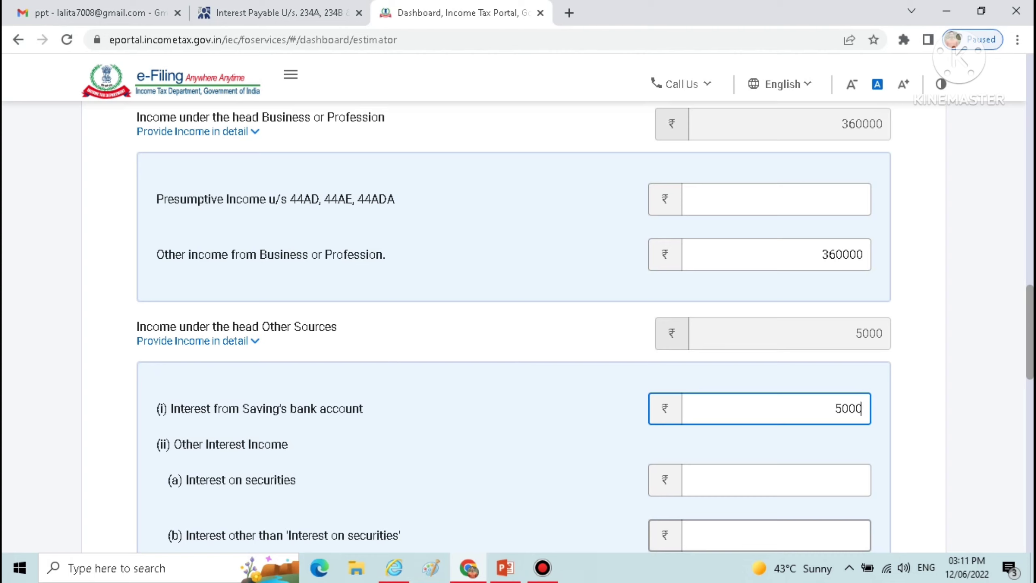
click(777, 536)
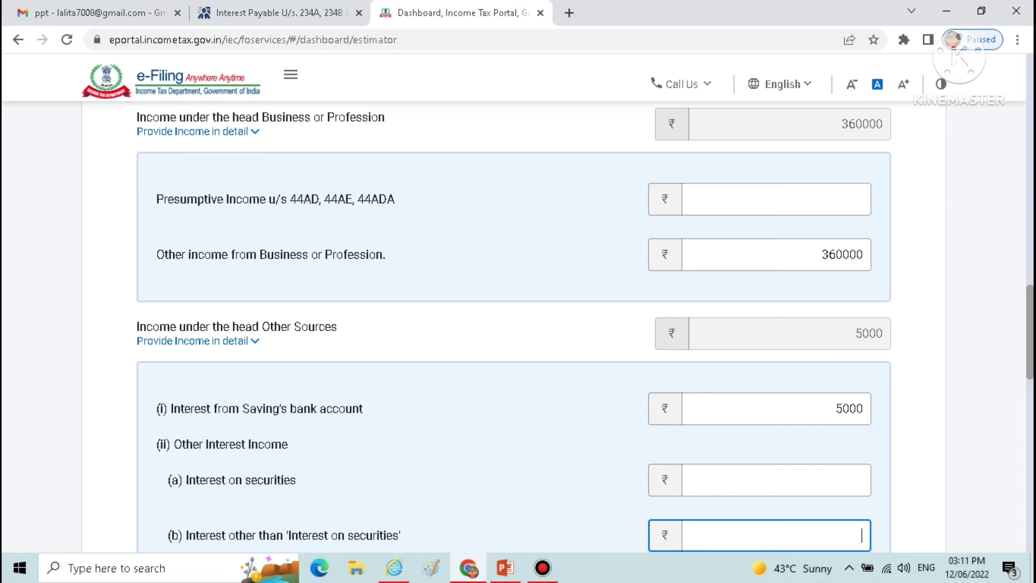
text(96000)
Open the detailed list in Deduction Details and enter 50000 for deductions u/s 80C
scroll(518, 326, down, 8)
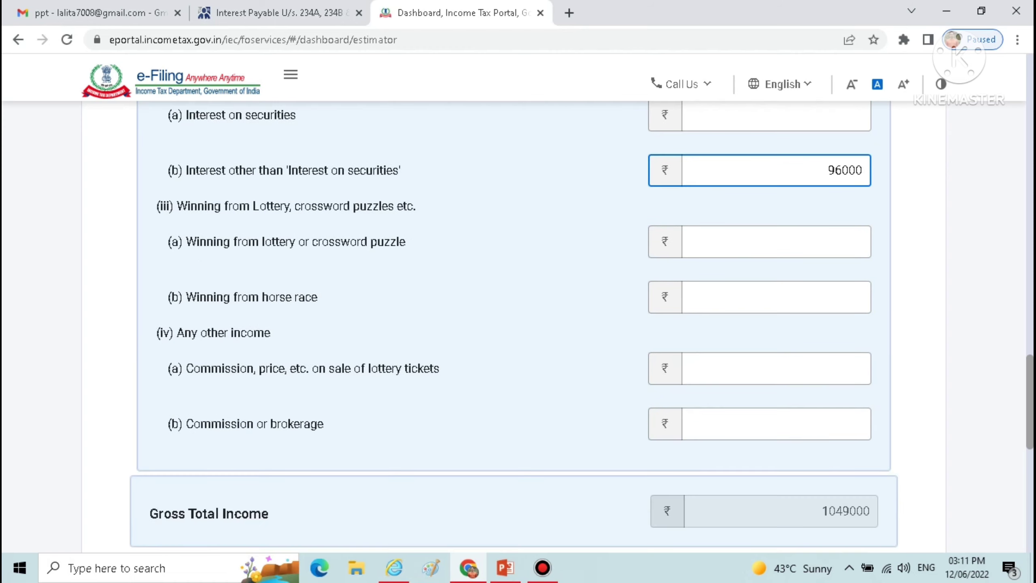
scroll(518, 326, down, 4)
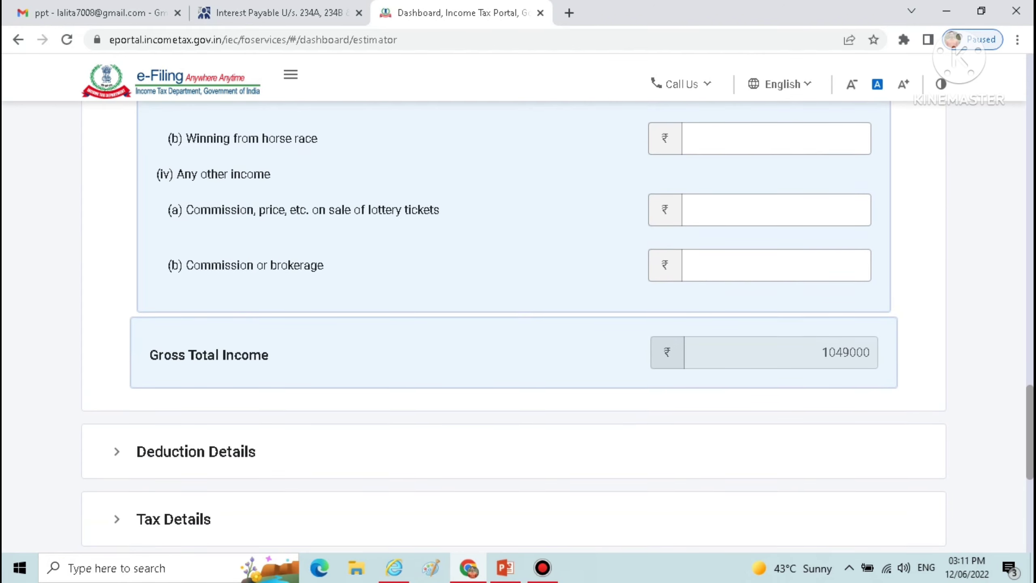
scroll(518, 327, down, 7)
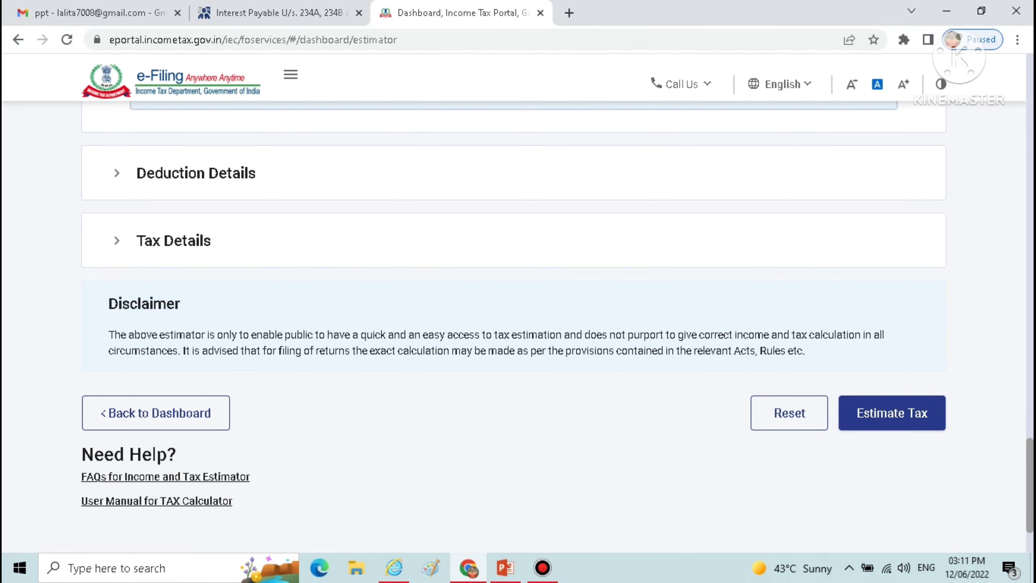
click(116, 173)
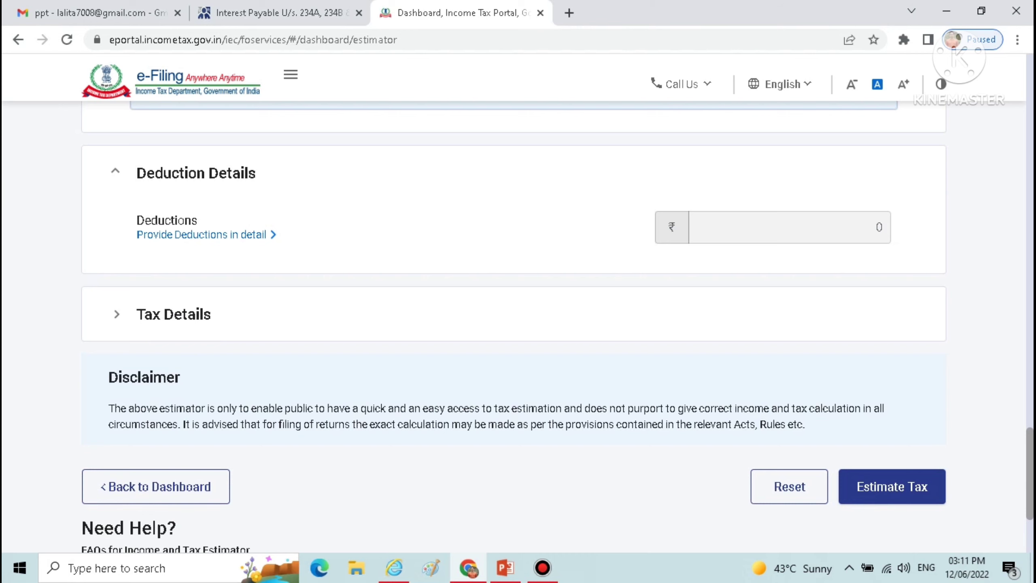
click(201, 235)
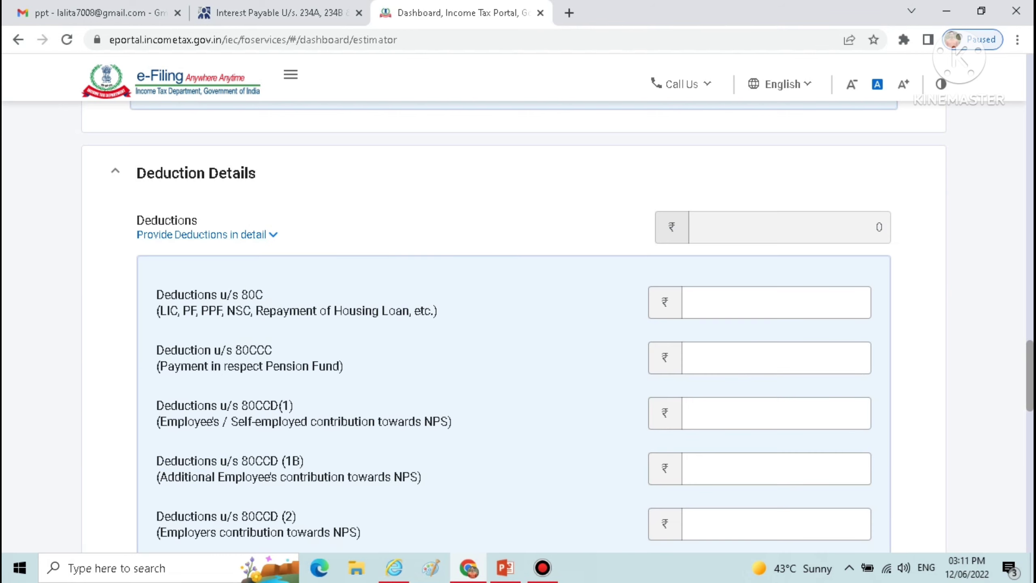
click(776, 302)
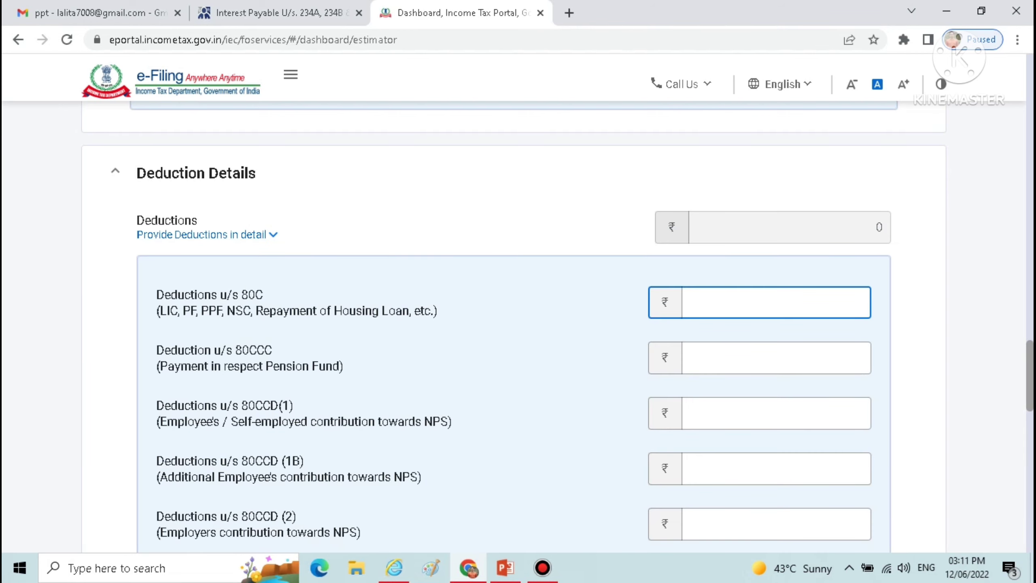
text(50000)
click(777, 358)
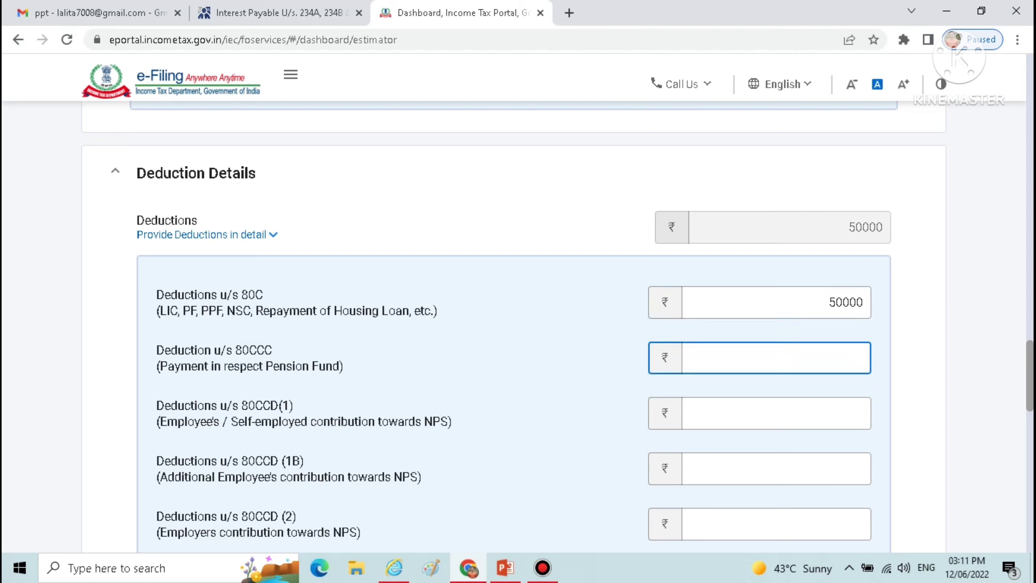
Enter 15000 for deductions u/s 80D (MediClaim Premium)
scroll(558, 327, down, 3)
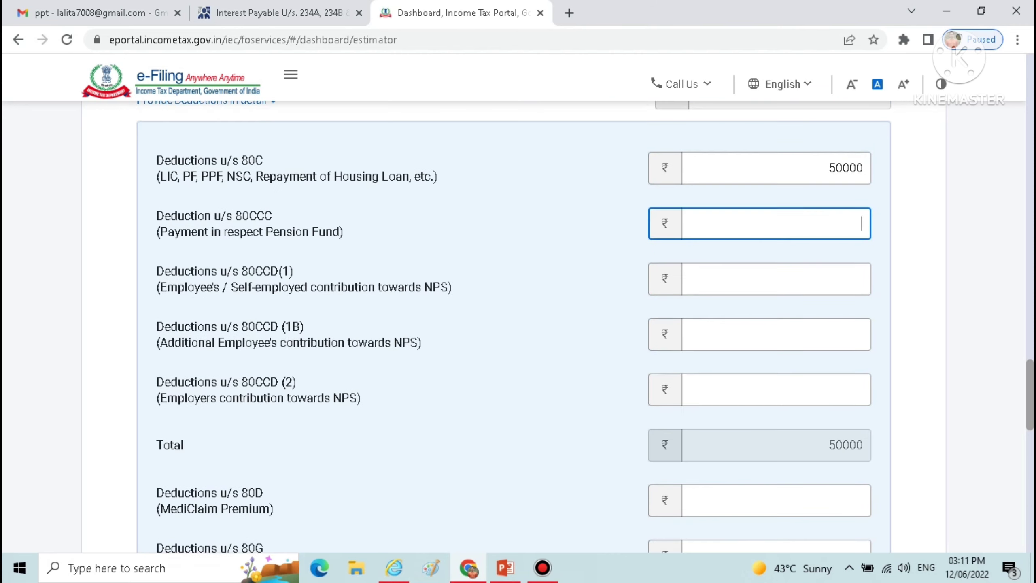
scroll(514, 327, down, 5)
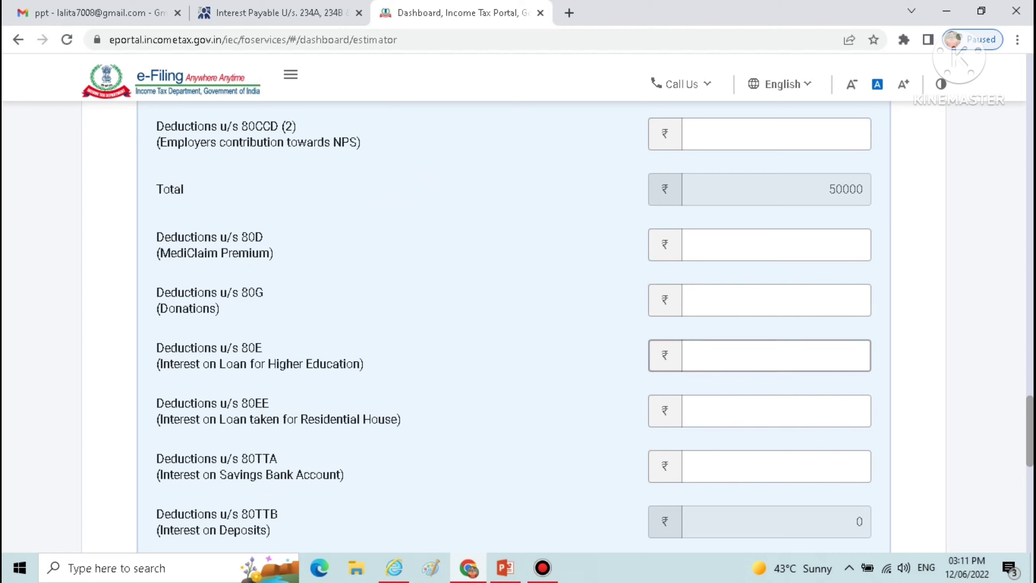
click(777, 245)
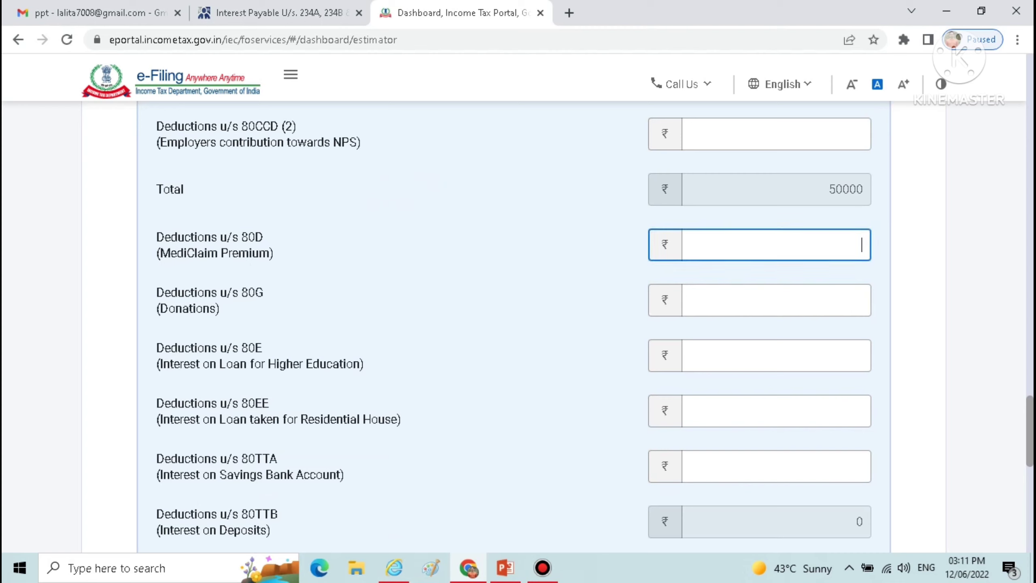
text(15000)
click(571, 302)
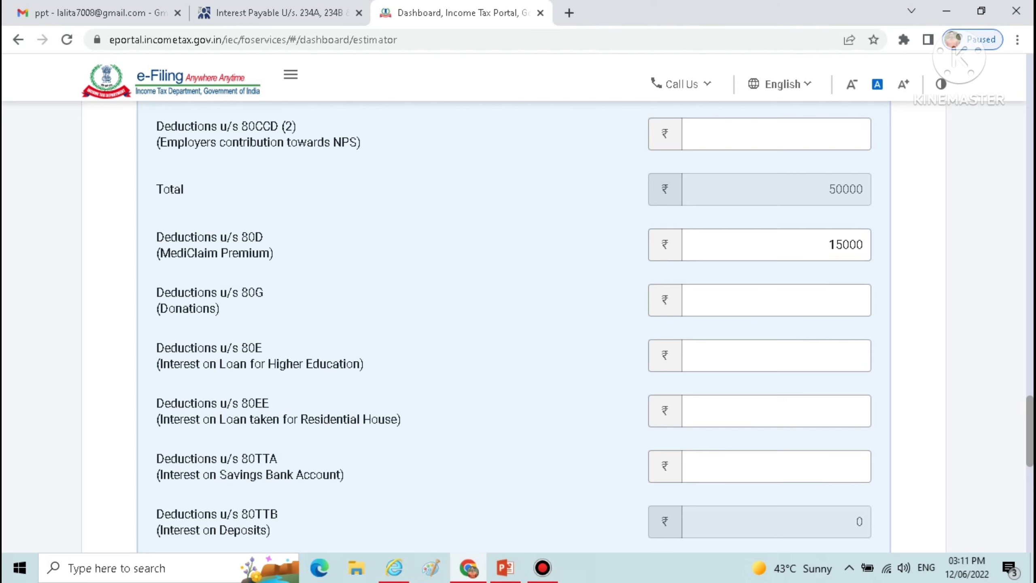
Estimate the tax from the entered income and deductions and review the tax and interest breakdown
scroll(518, 326, down, 8)
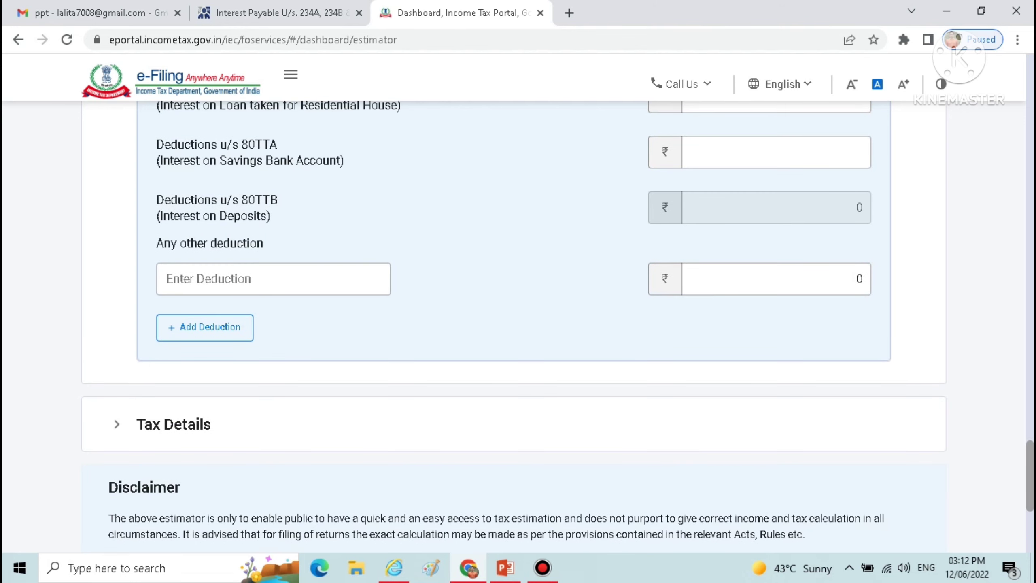
scroll(518, 326, down, 2)
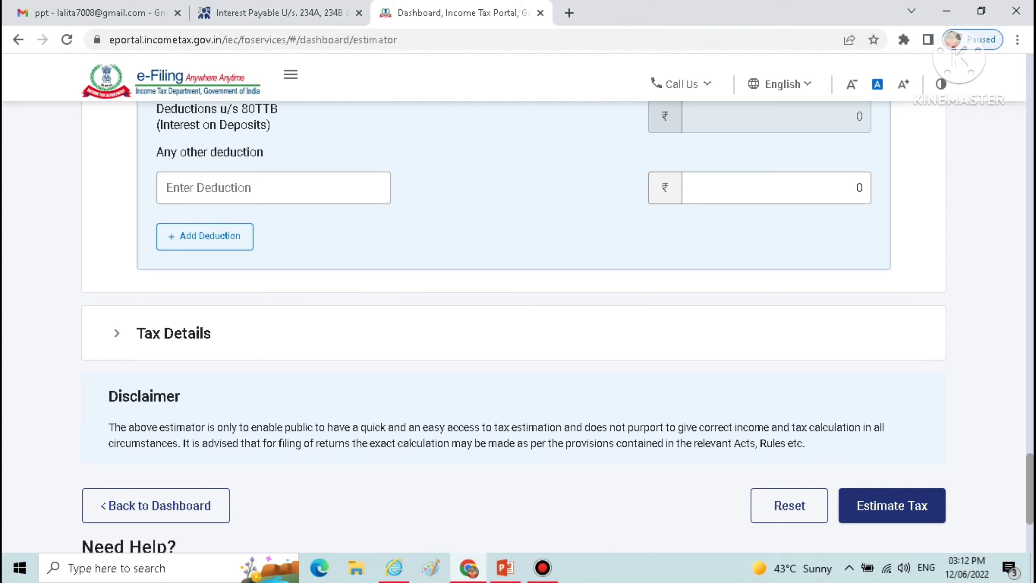
click(892, 505)
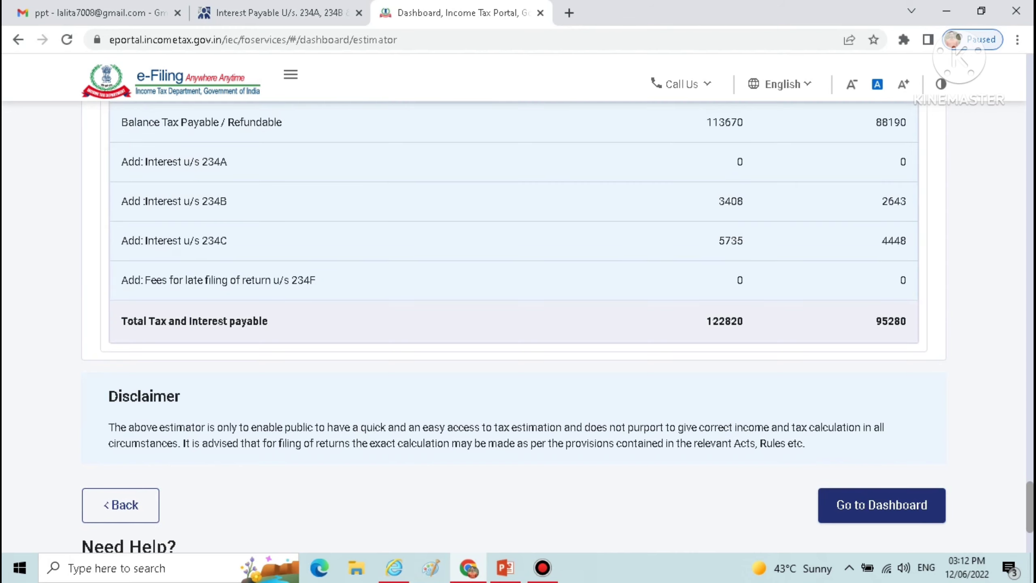
scroll(514, 323, up, 12)
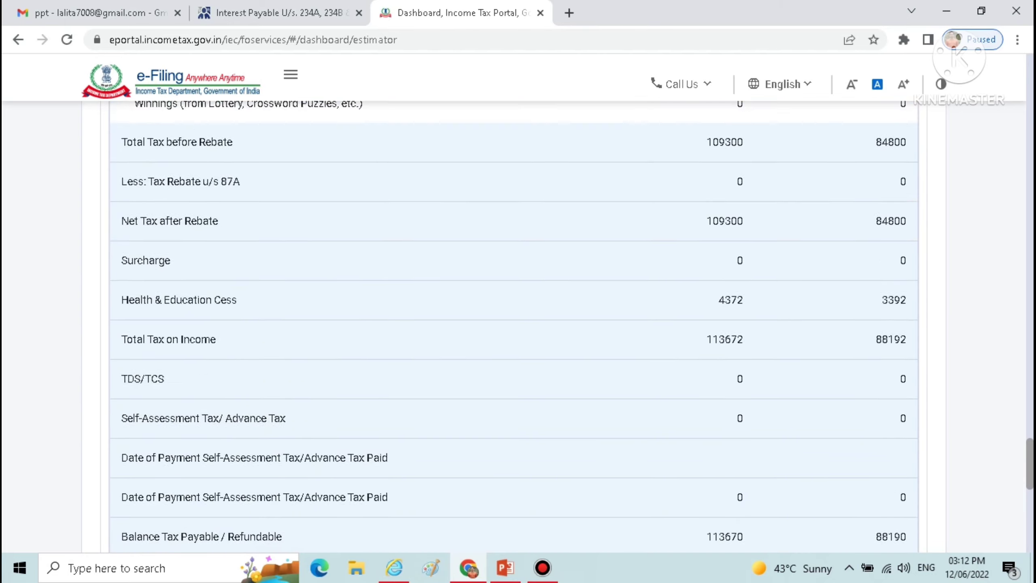
Examine the Tax Details table under both tax regimes, including the balance tax payable and interest u/s 234A, 234B and 234C
scroll(515, 322, up, 10)
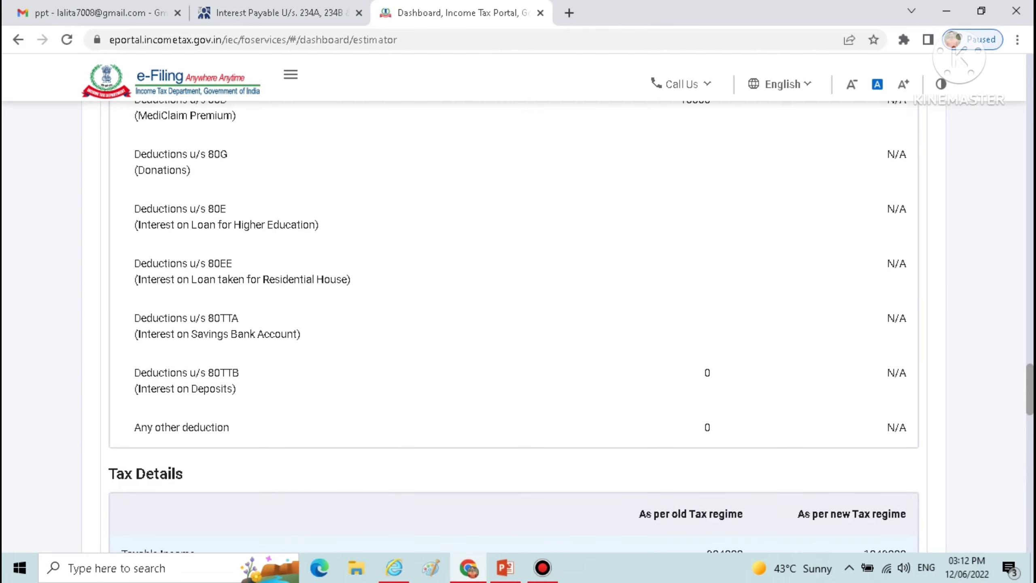
scroll(515, 323, down, 4)
scroll(514, 322, down, 5)
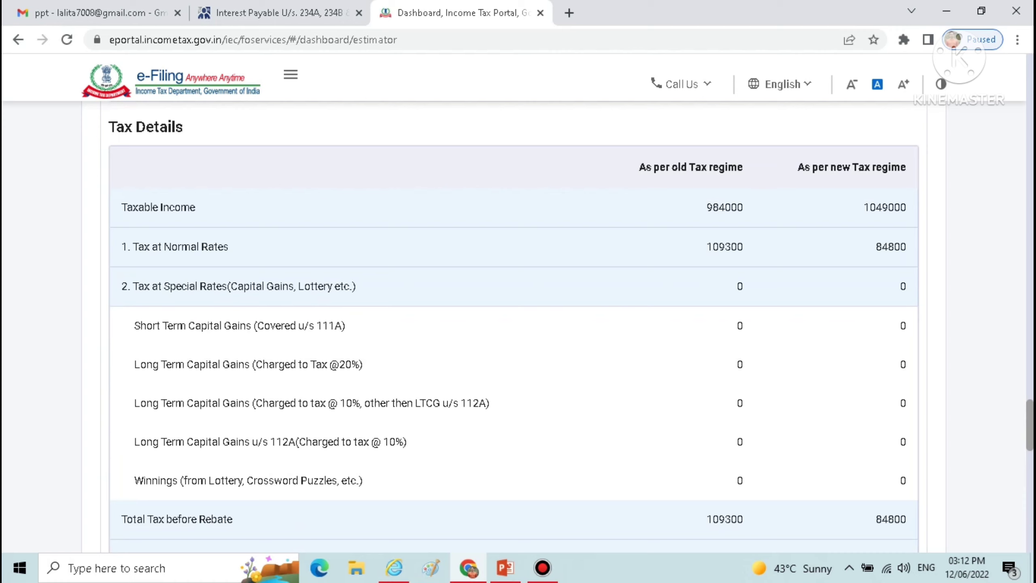
scroll(514, 324, down, 2)
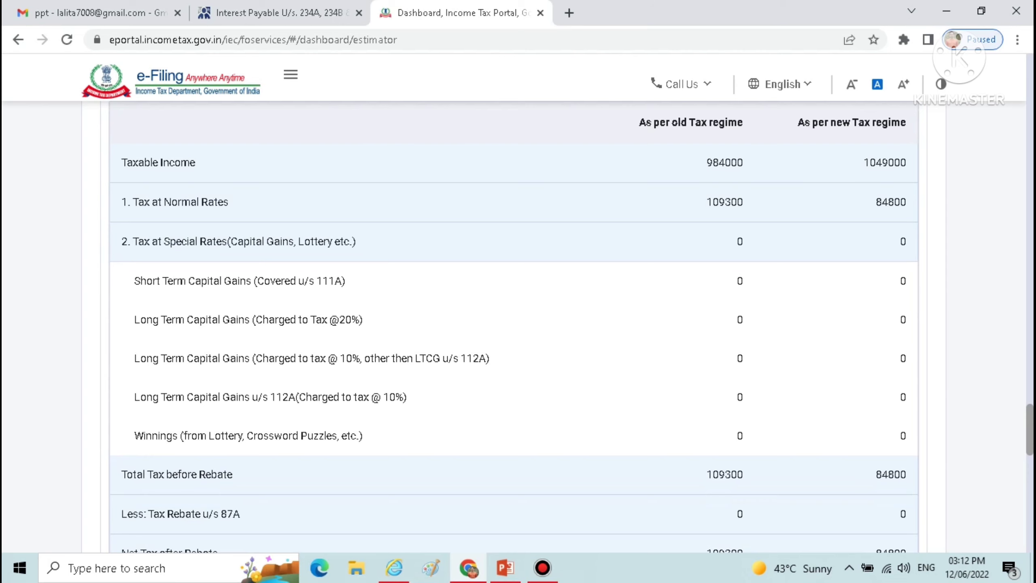
scroll(514, 326, down, 1)
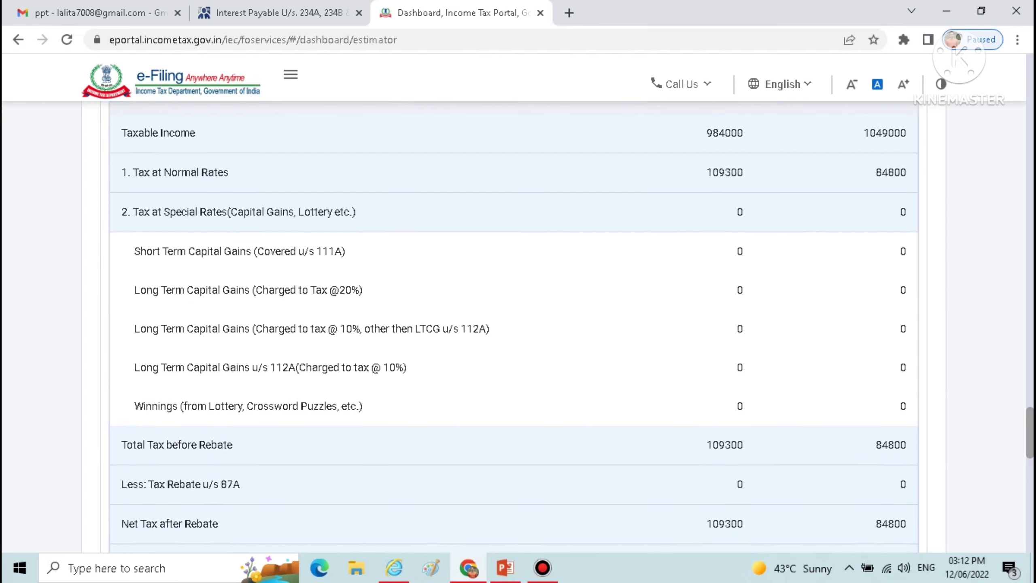
scroll(514, 326, down, 4)
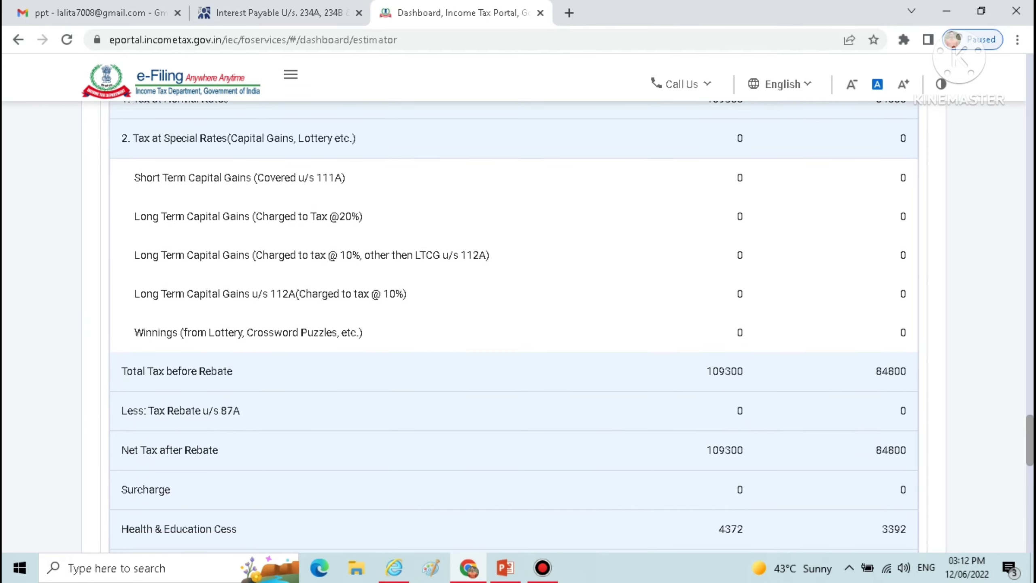
scroll(514, 323, up, 3)
scroll(514, 323, down, 6)
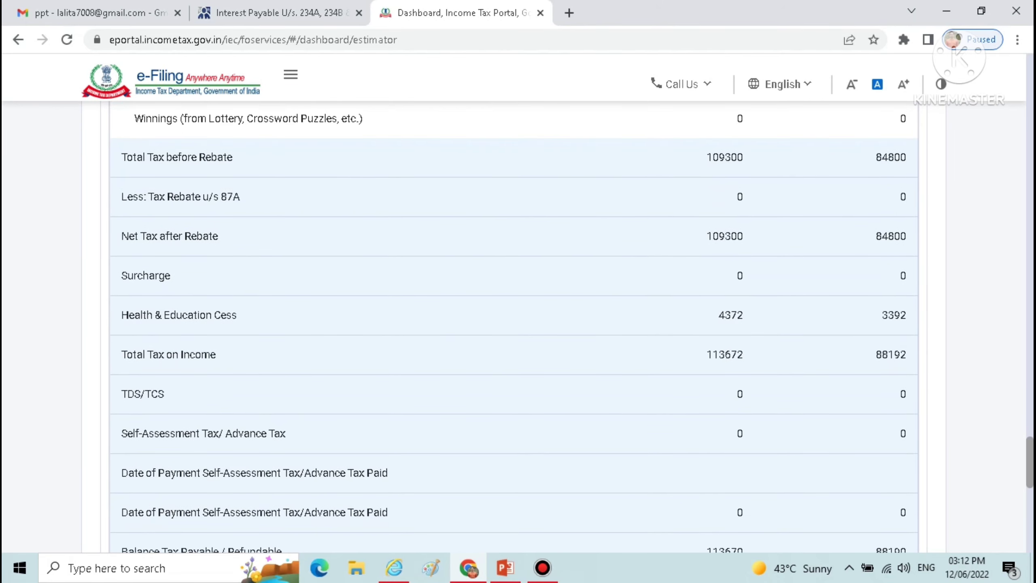
scroll(514, 327, down, 6)
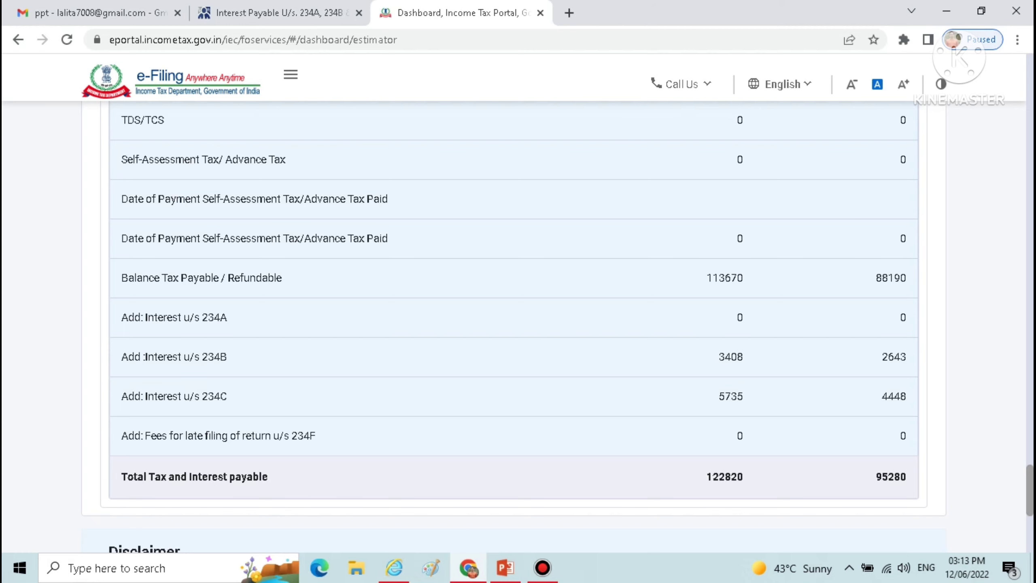
scroll(514, 326, up, 5)
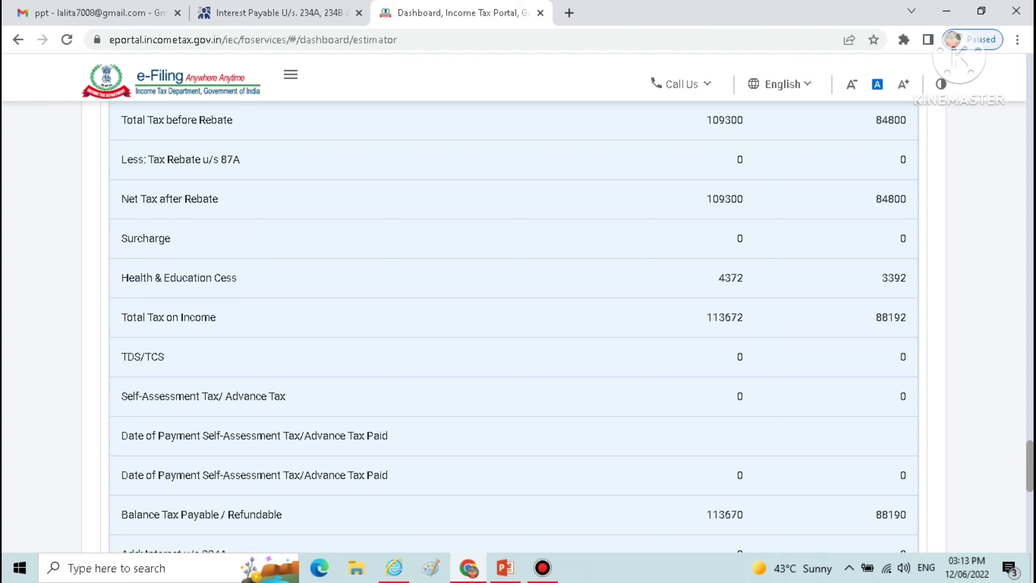
scroll(514, 327, down, 5)
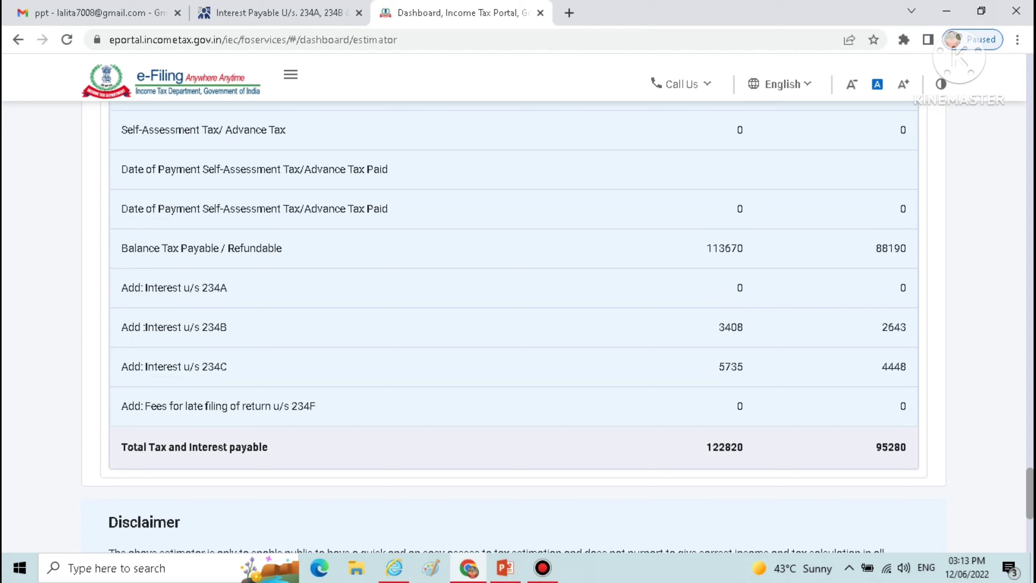
Clear the open windows off the desktop, create a new Microsoft Excel Worksheet there with its default name, and open it
click(947, 11)
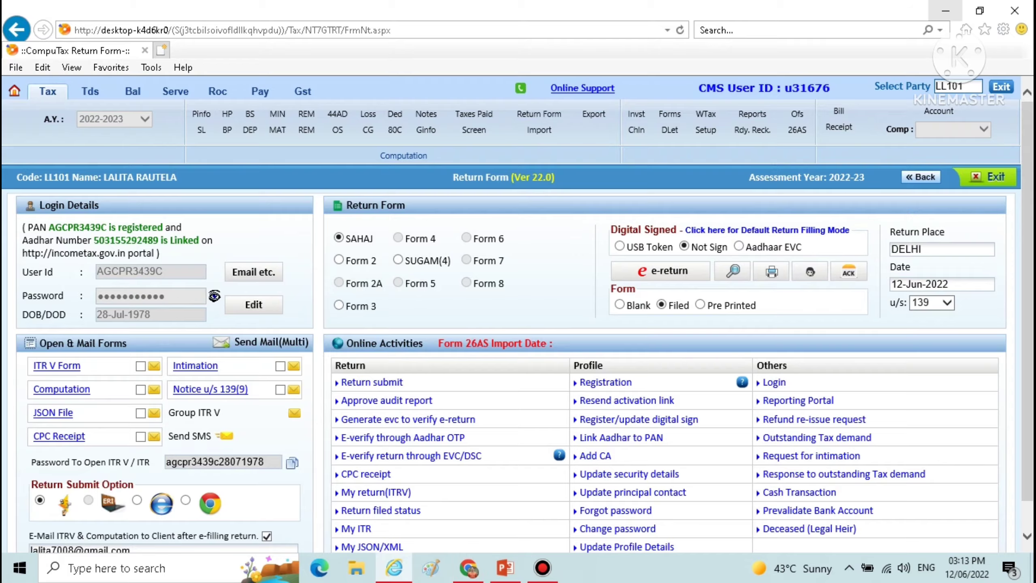
click(947, 11)
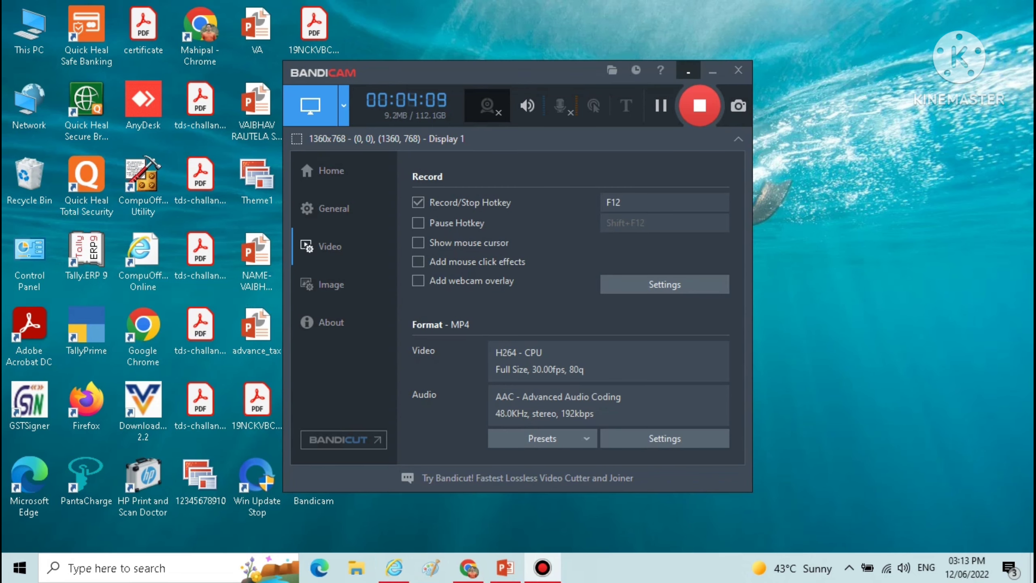
click(713, 70)
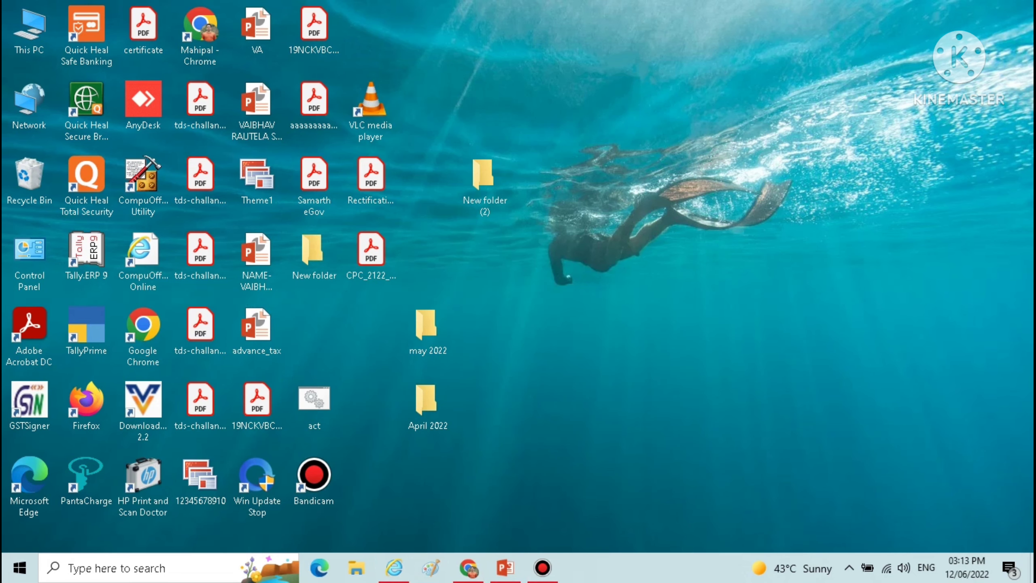
right_click(608, 303)
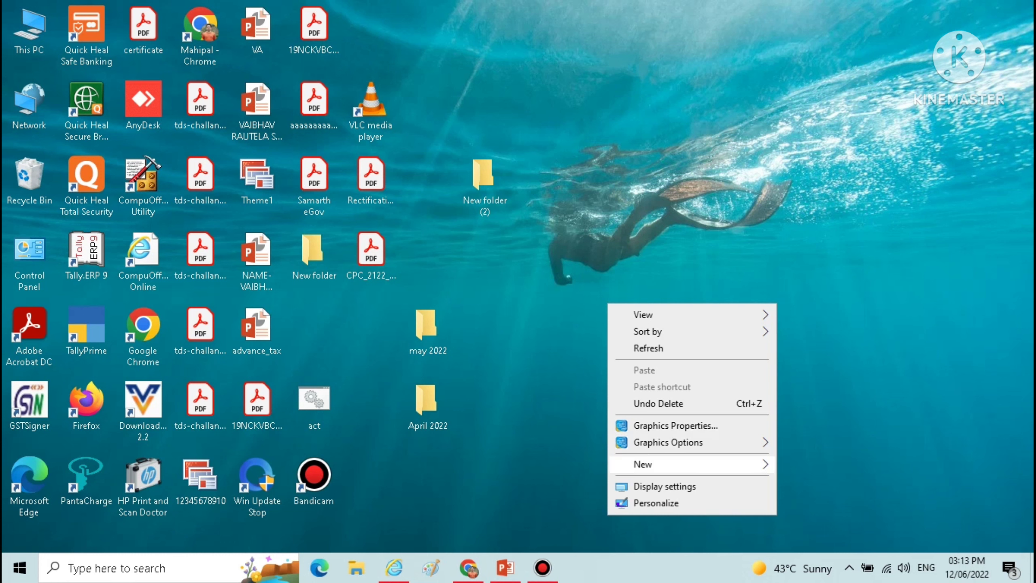
mouse_move(643, 464)
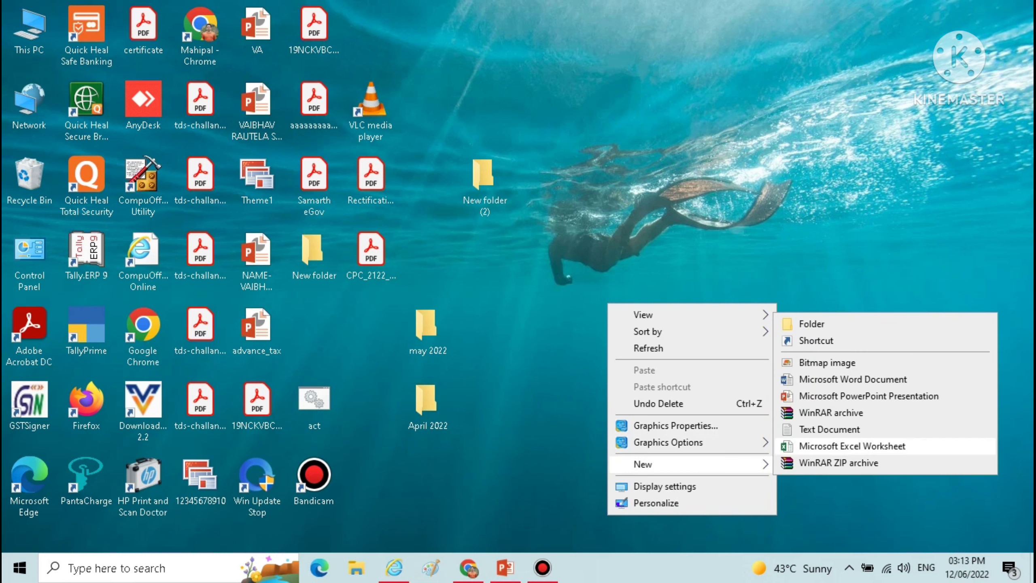
click(852, 445)
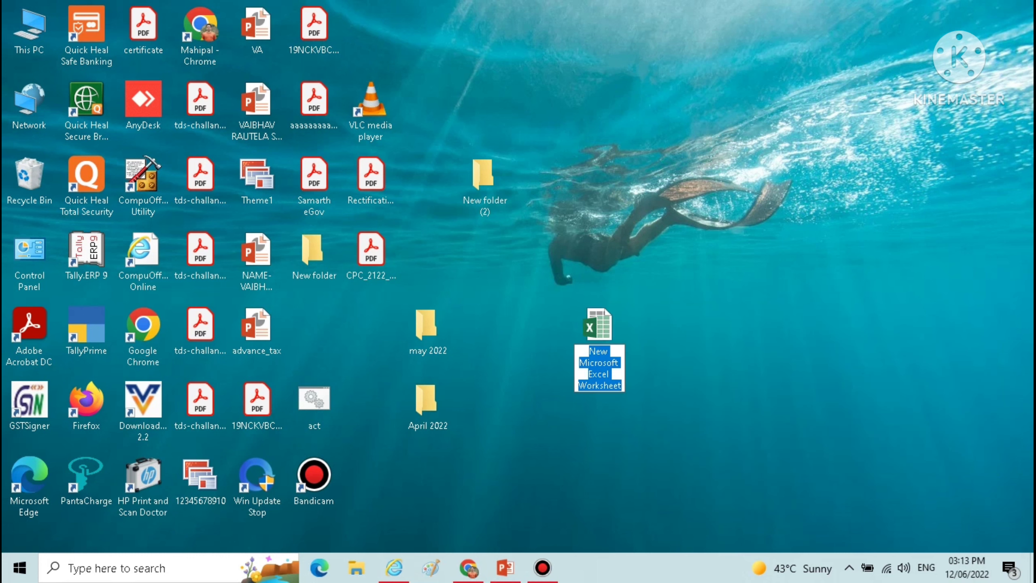
key(Return)
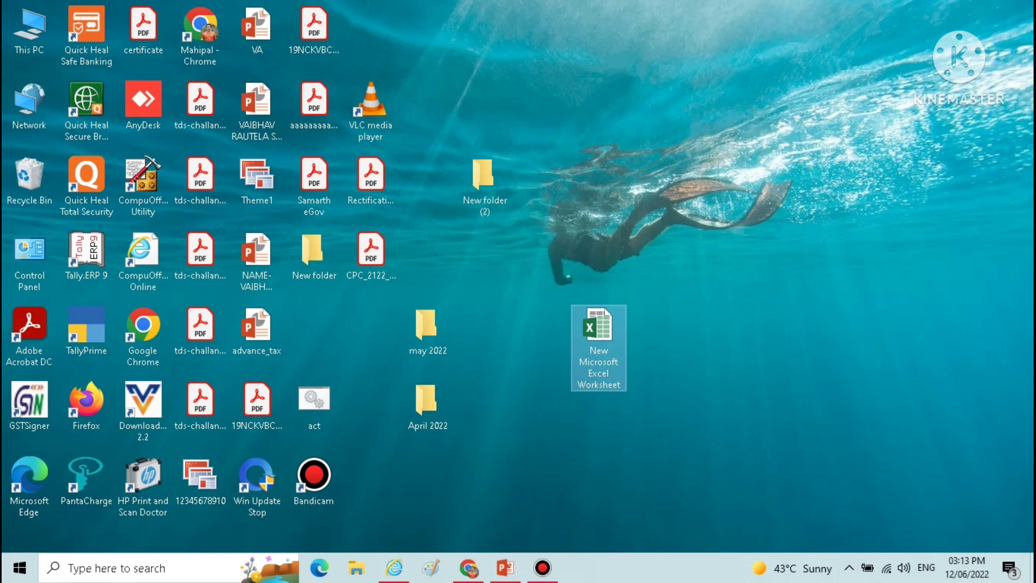
key(Return)
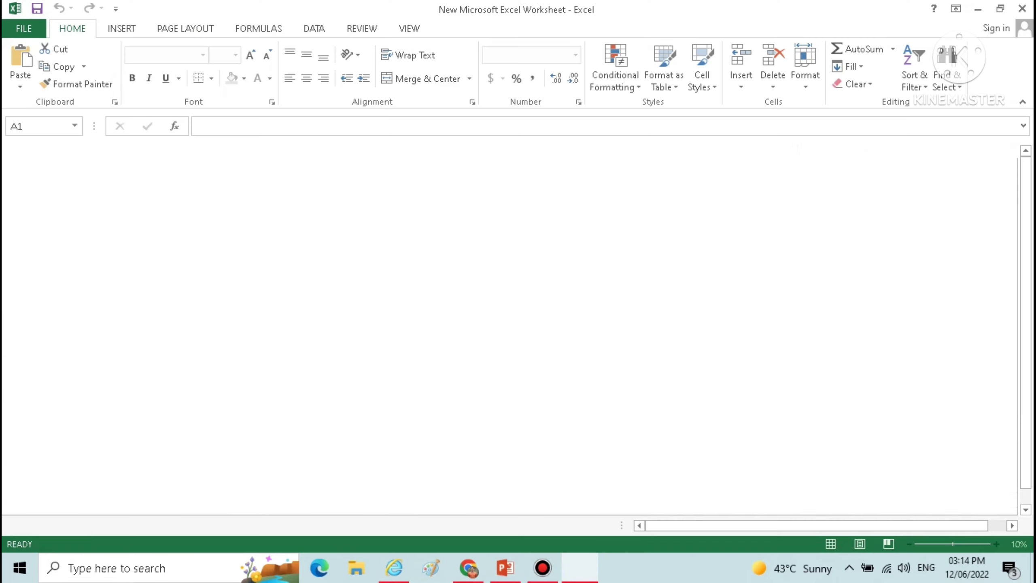
Enter the old-regime balance tax payable, 113670, in cell A1
text(11367)
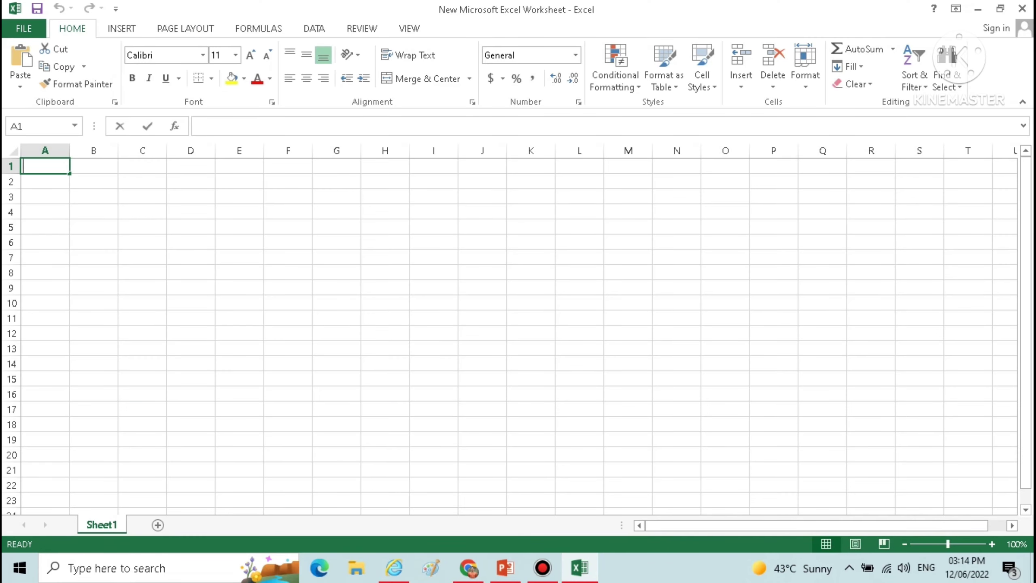
text(0)
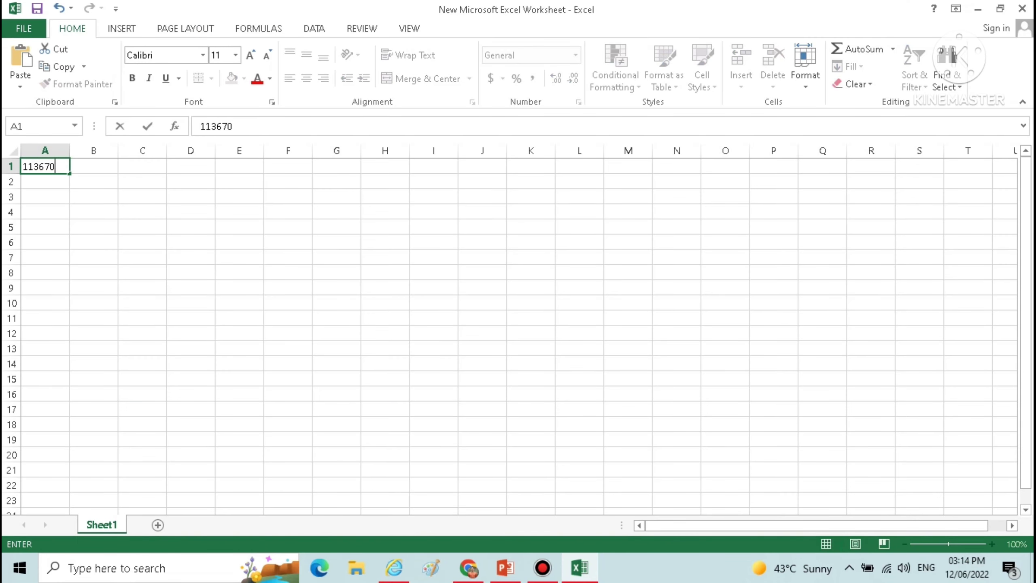
key(Tab)
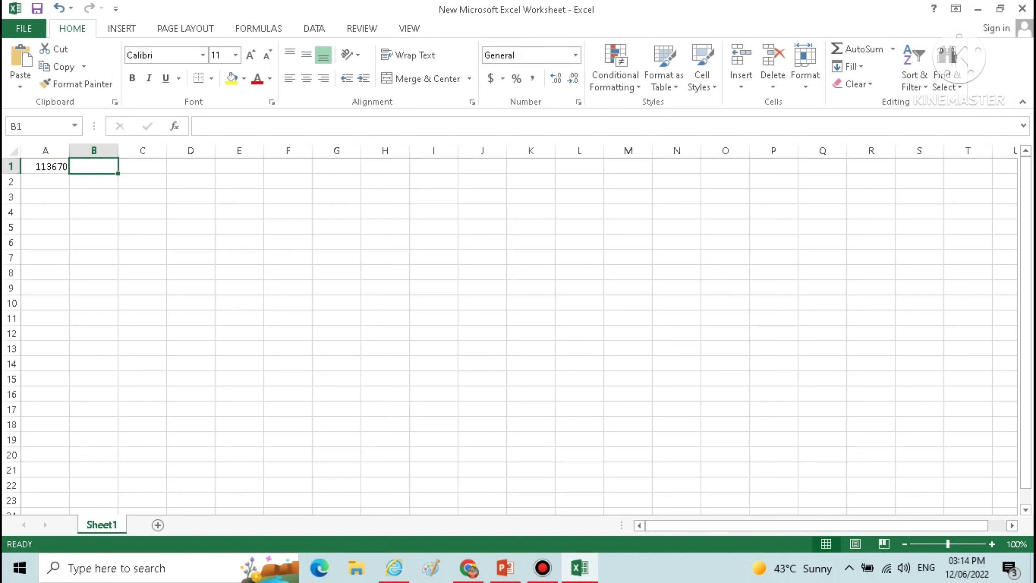
Number the four instalments 1 to 4 in cells B1 to B4
text(1)
key(Return)
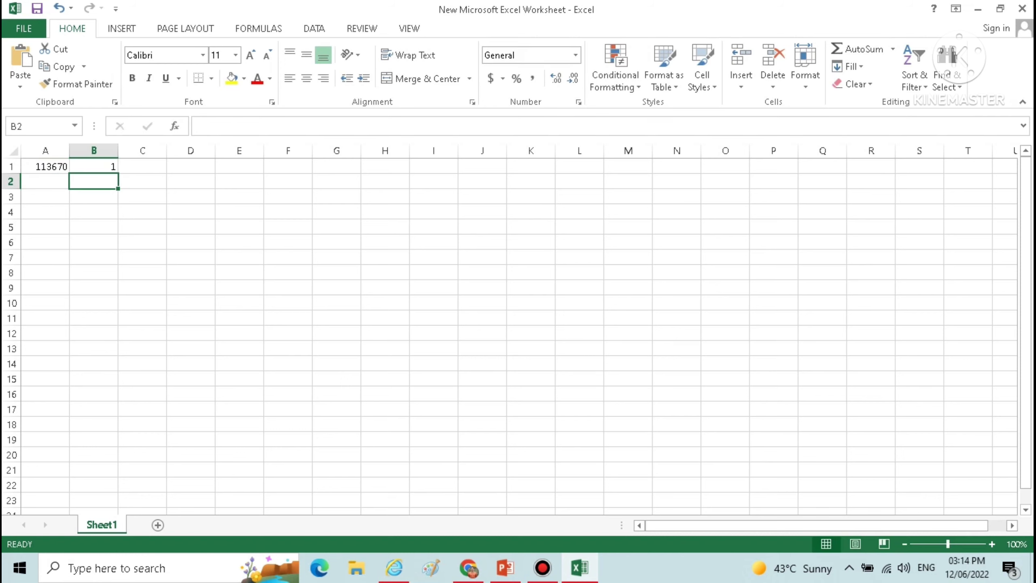
text(2)
key(Return)
text(3)
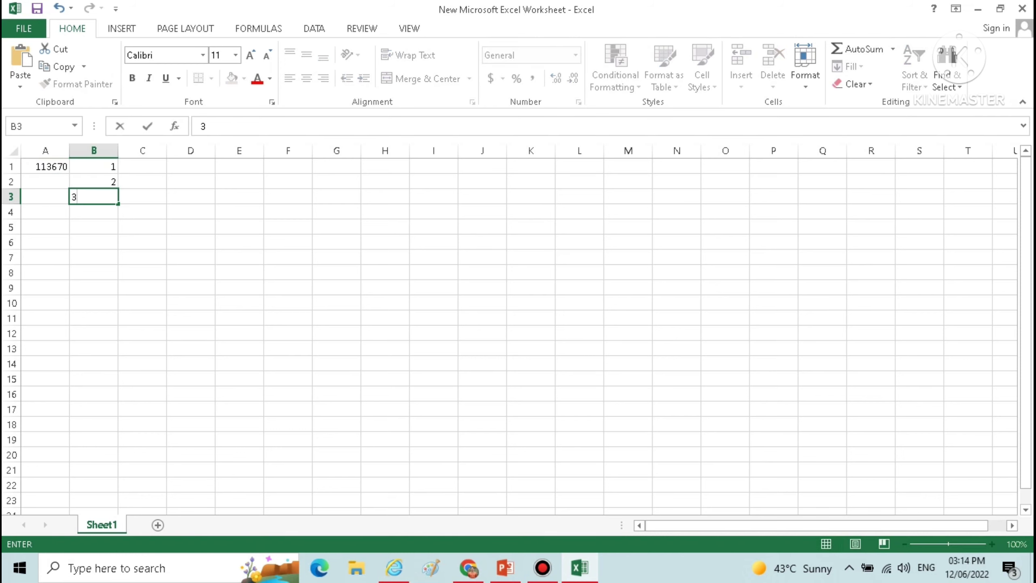
key(Return)
text(4)
key(Tab)
Enter the instalment percentages 15, 30, 30 and 25 in cells C1 to C4
key(Up)
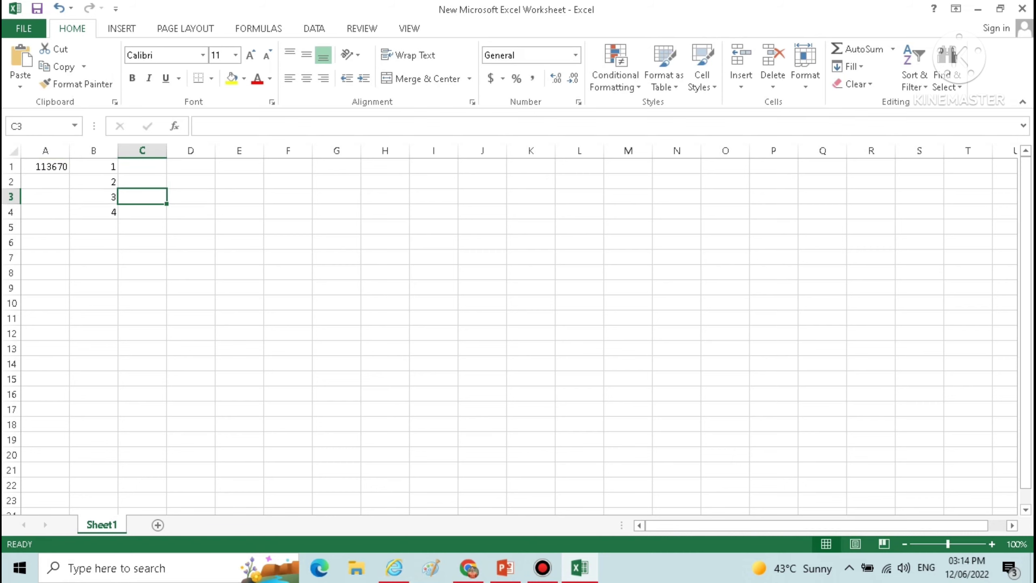
key(Up)
key(Up)
text(15)
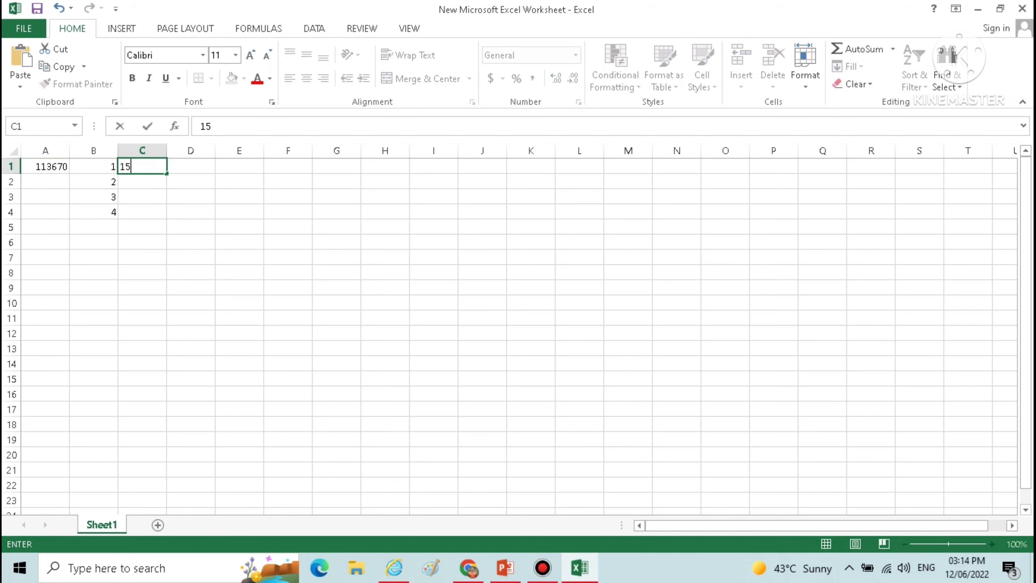
key(Return)
text(30)
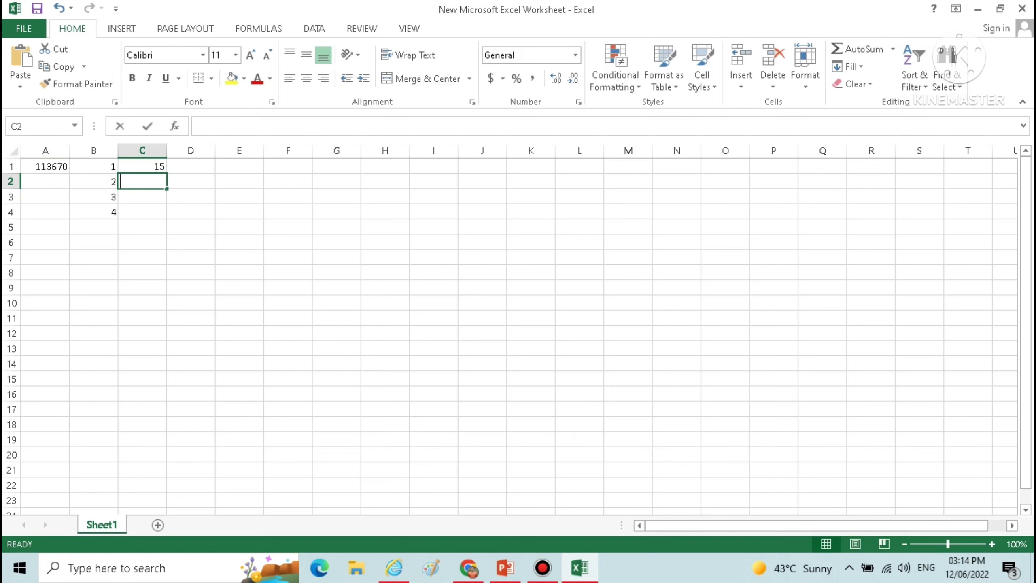
key(Return)
text(30)
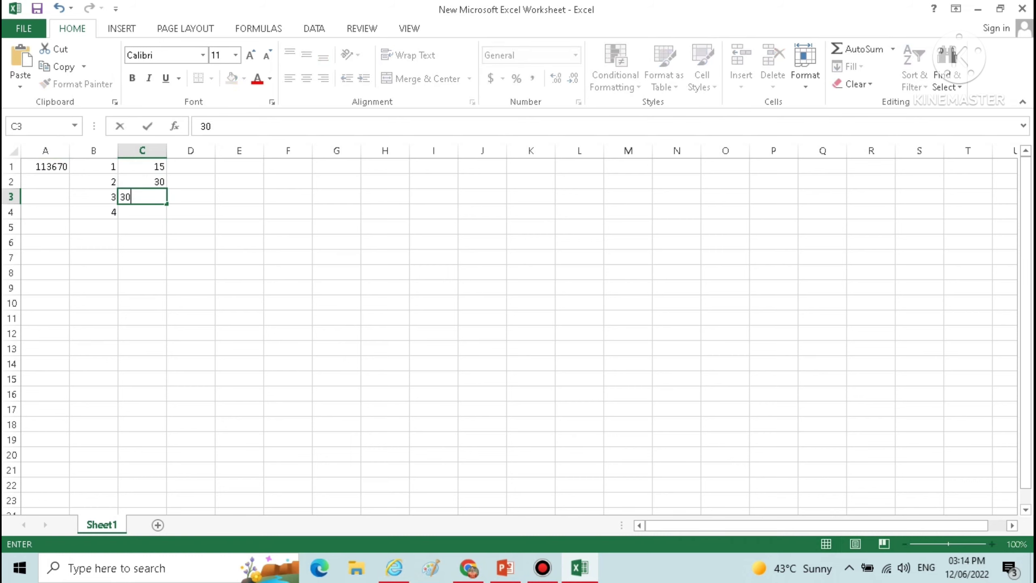
key(Return)
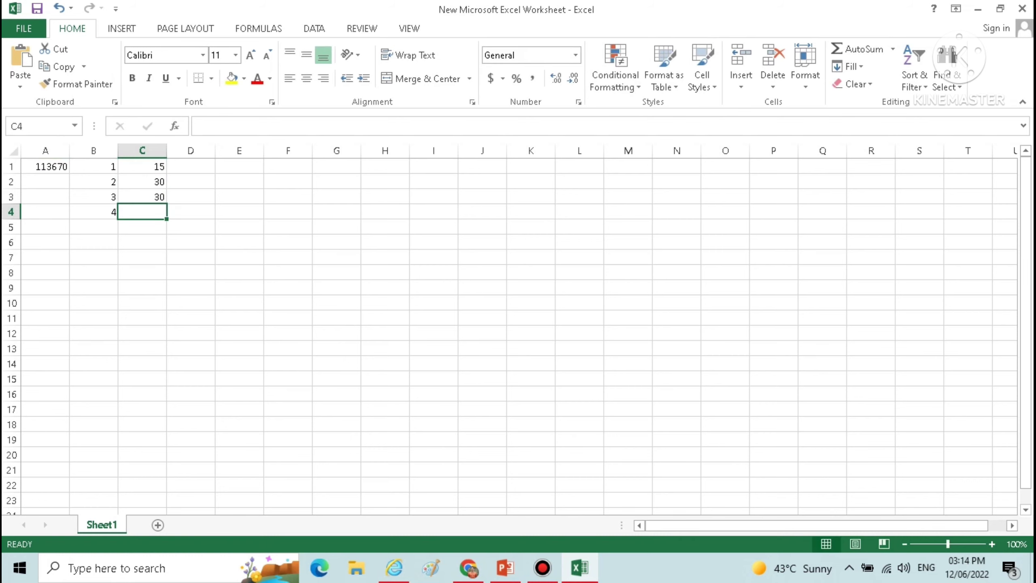
text(25)
key(Return)
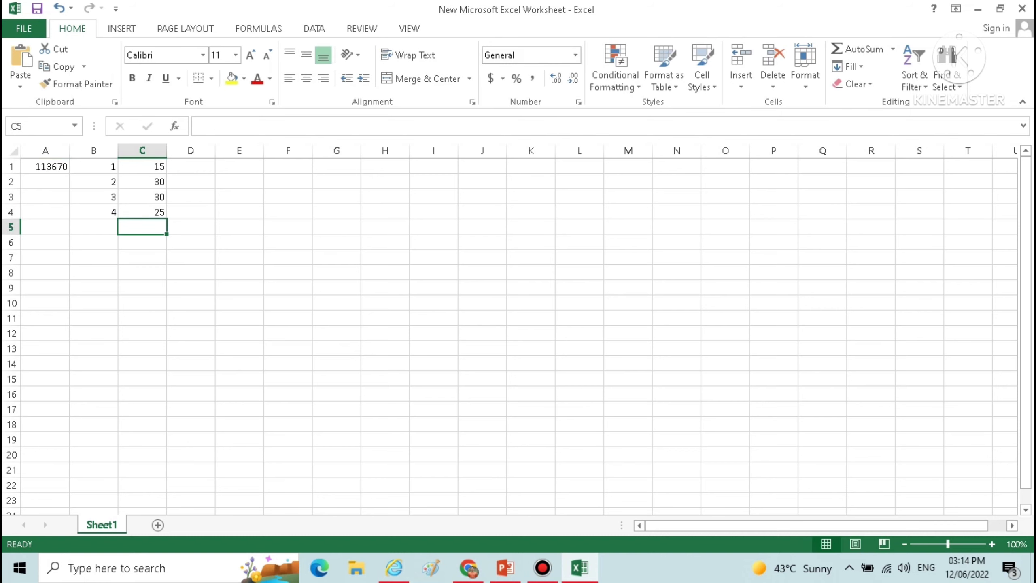
Total the percentages in C1:C4 with AutoSum in cell C5
click(859, 49)
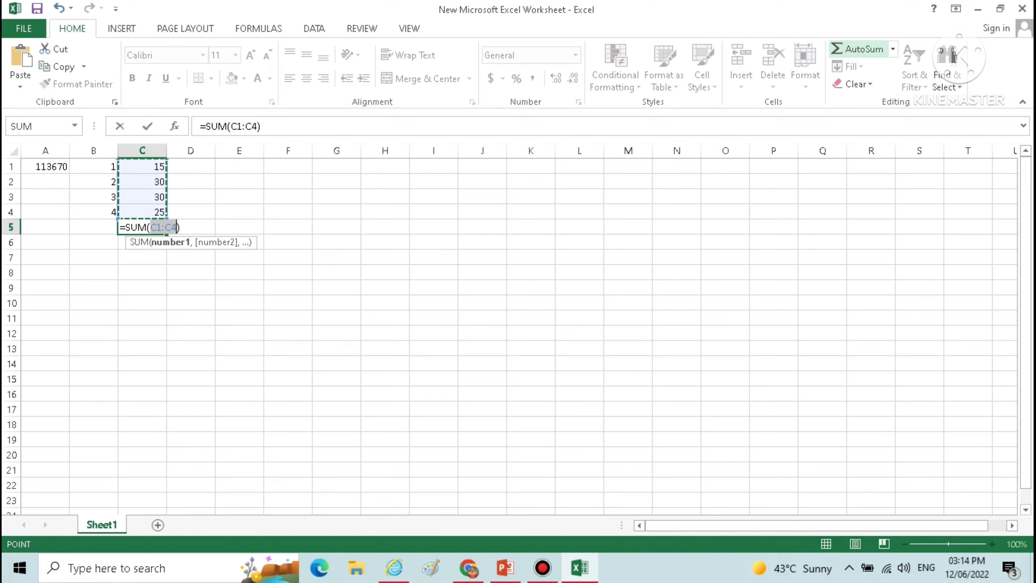
click(859, 49)
key(Return)
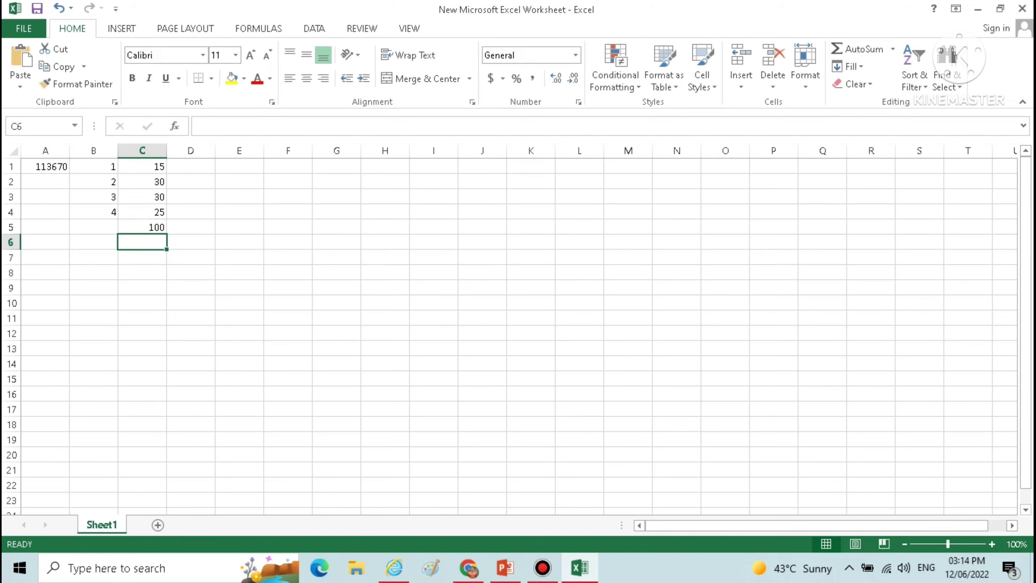
Calculate the first instalment in cell D1 with the formula =A1*15%
click(191, 167)
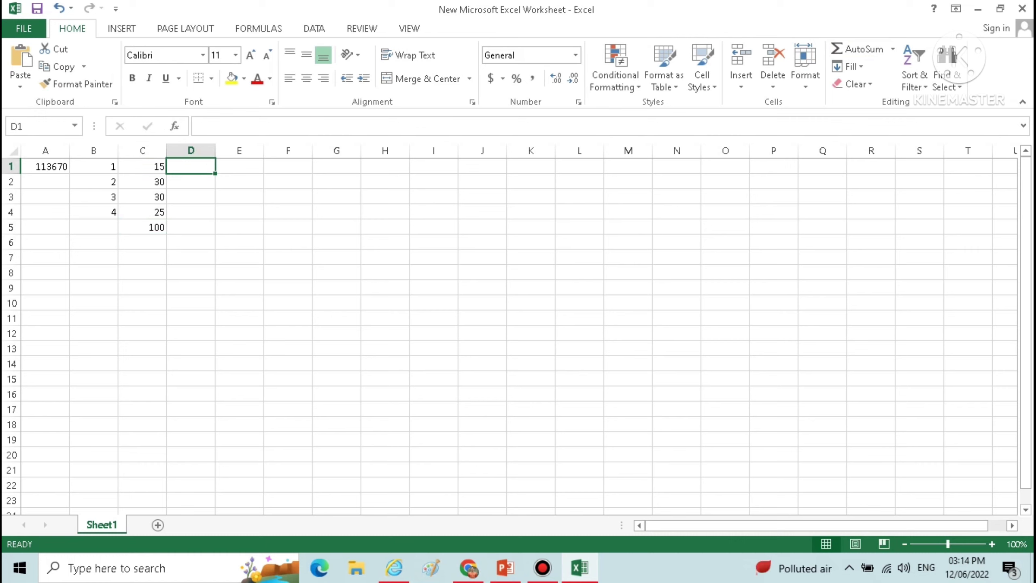
text(=)
key(Left)
key(Left)
key(Left)
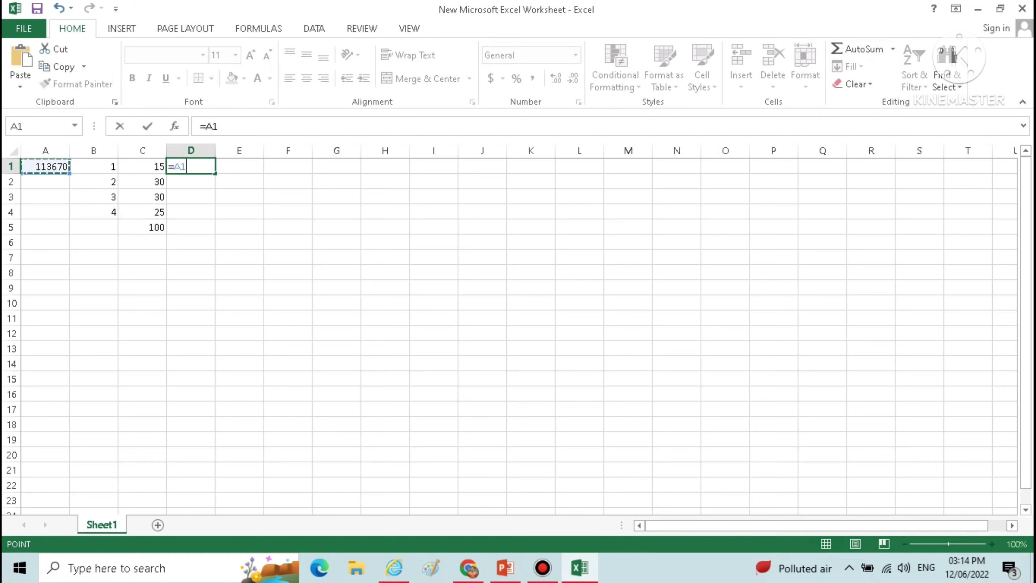
text(*15)
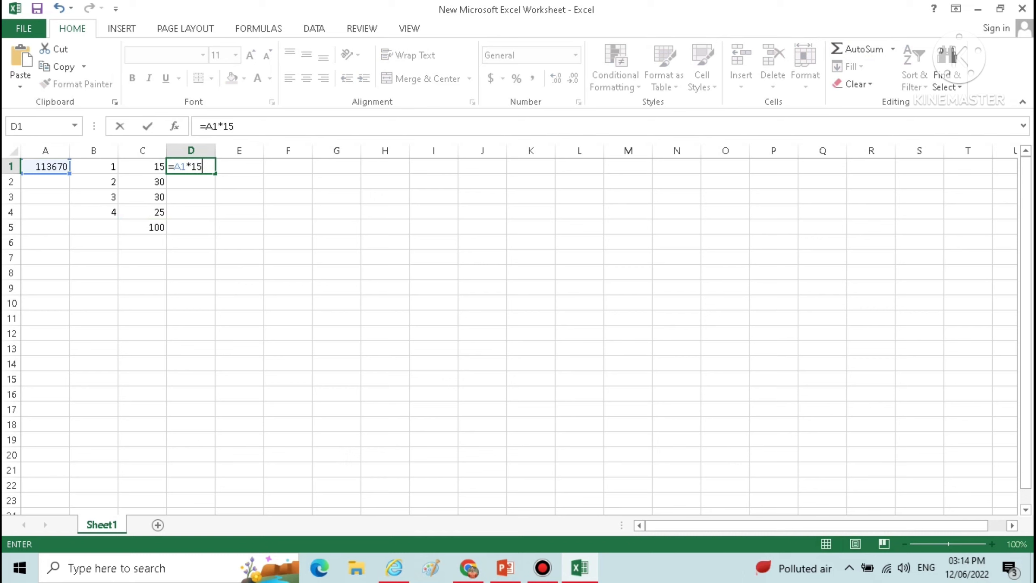
text(%)
key(Return)
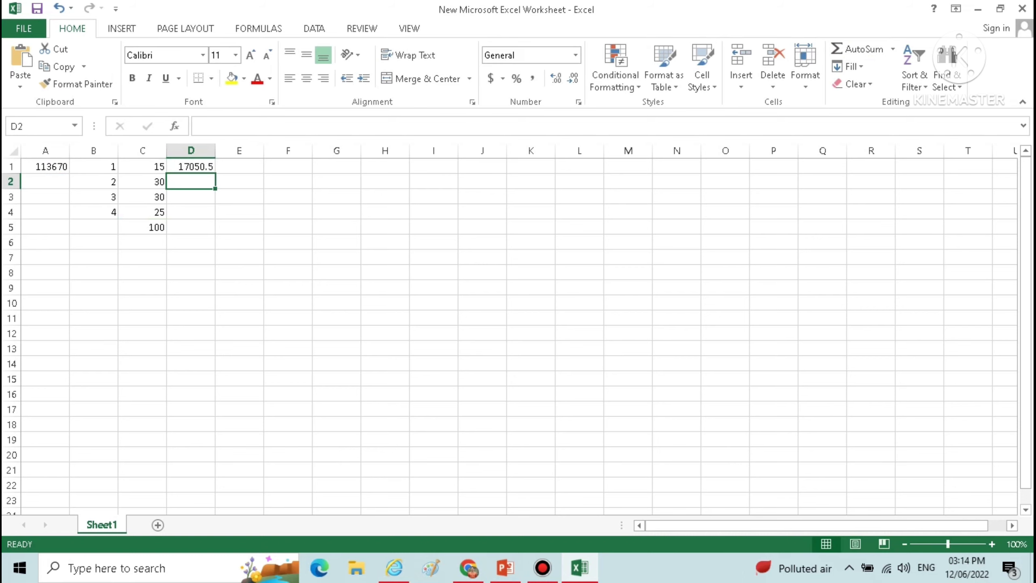
key(Up)
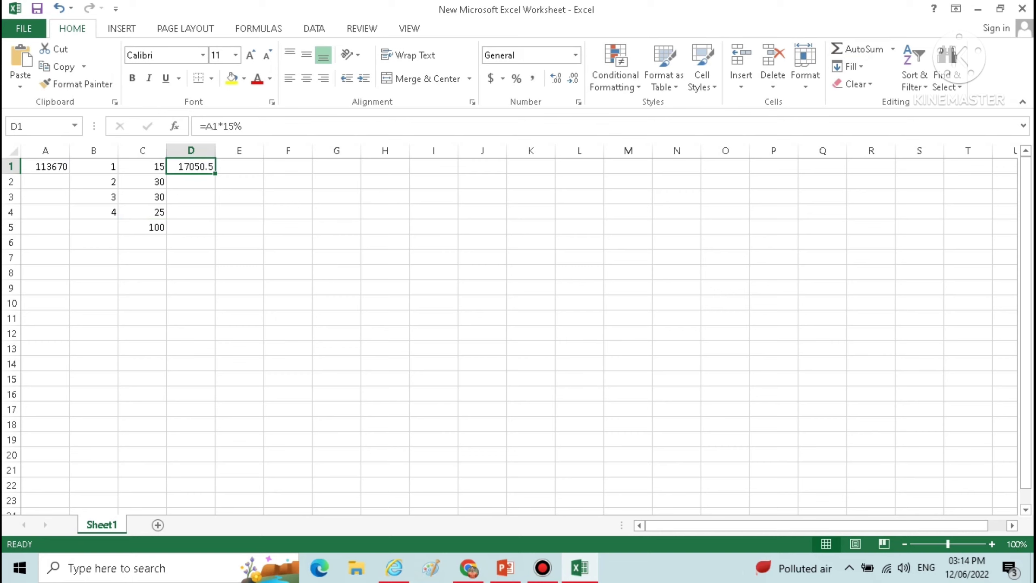
Copy the first instalment's formula from cell D1 into cells D2 to D4
key(ctrl+c)
key(Down)
key(shift+Down)
key(shift+Down)
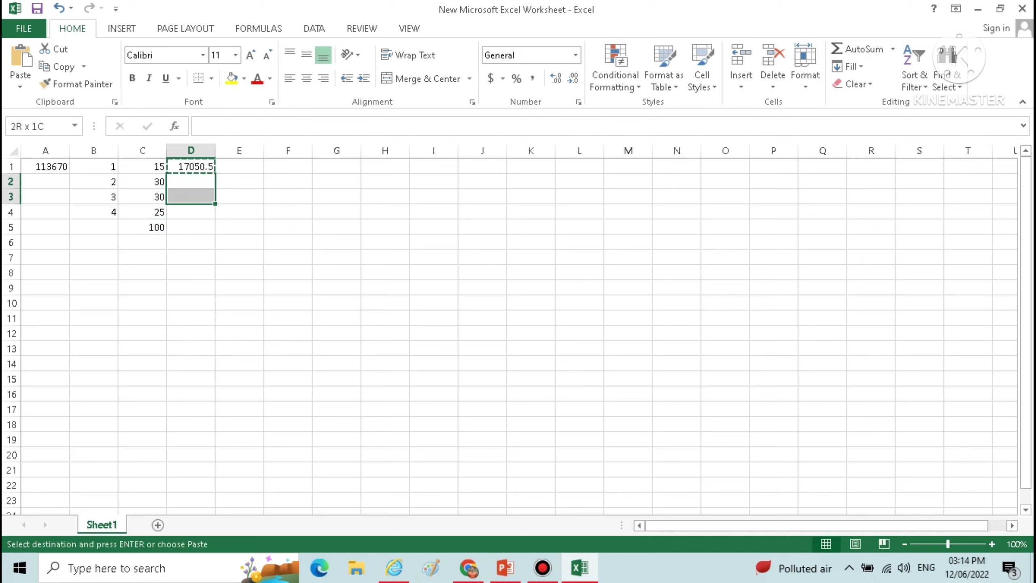
key(ctrl+v)
key(Up)
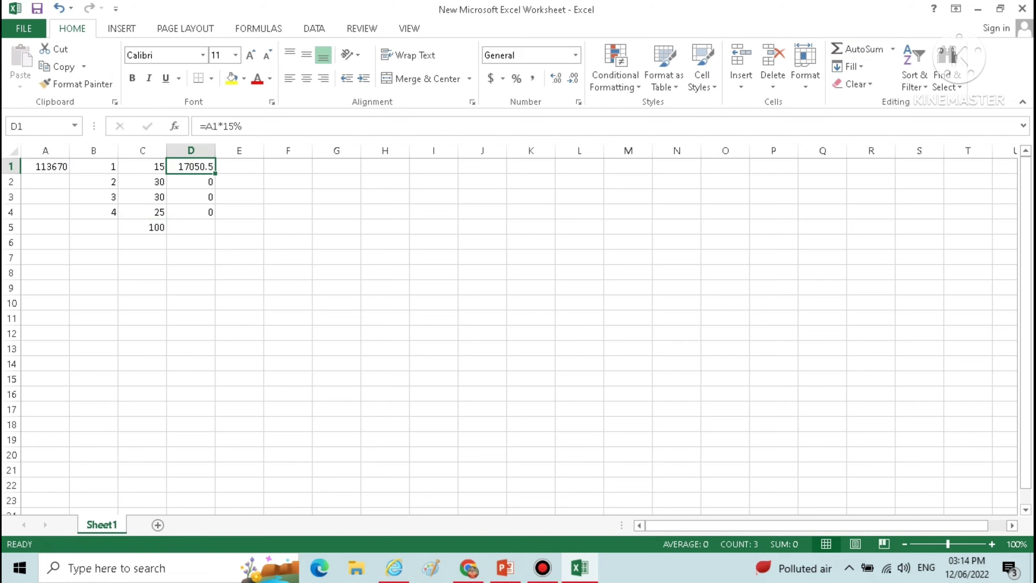
key(Down)
key(F2)
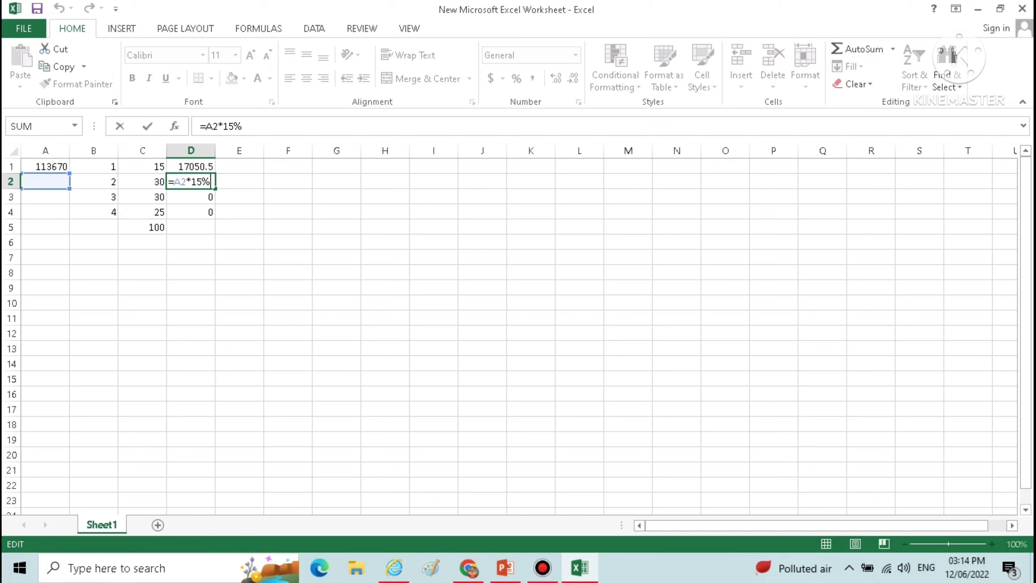
key(Escape)
Copy the tax amount 113670 from cell A1 into cells A2 to A4
key(Left)
key(Left)
key(Left)
key(Up)
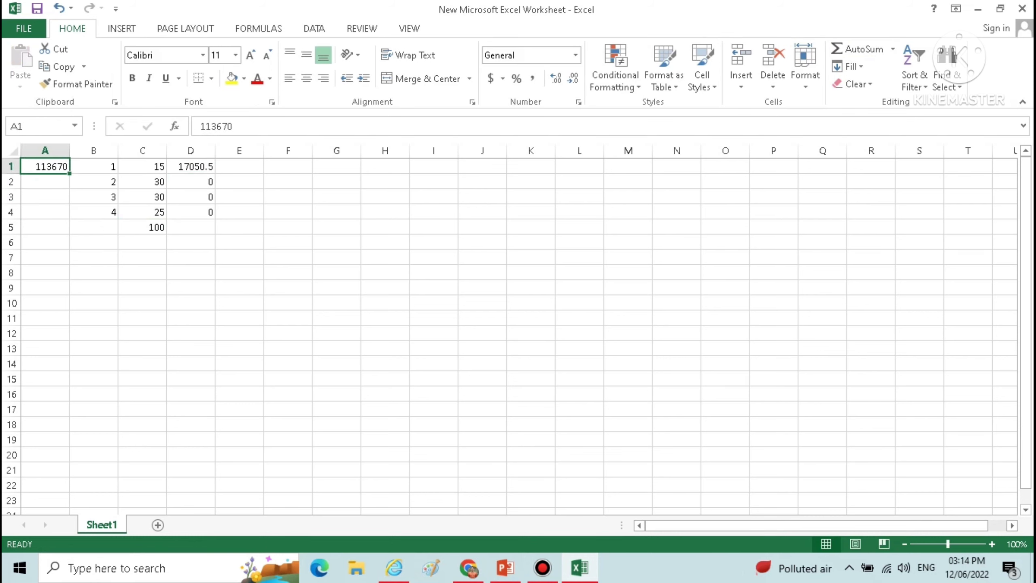
key(ctrl+c)
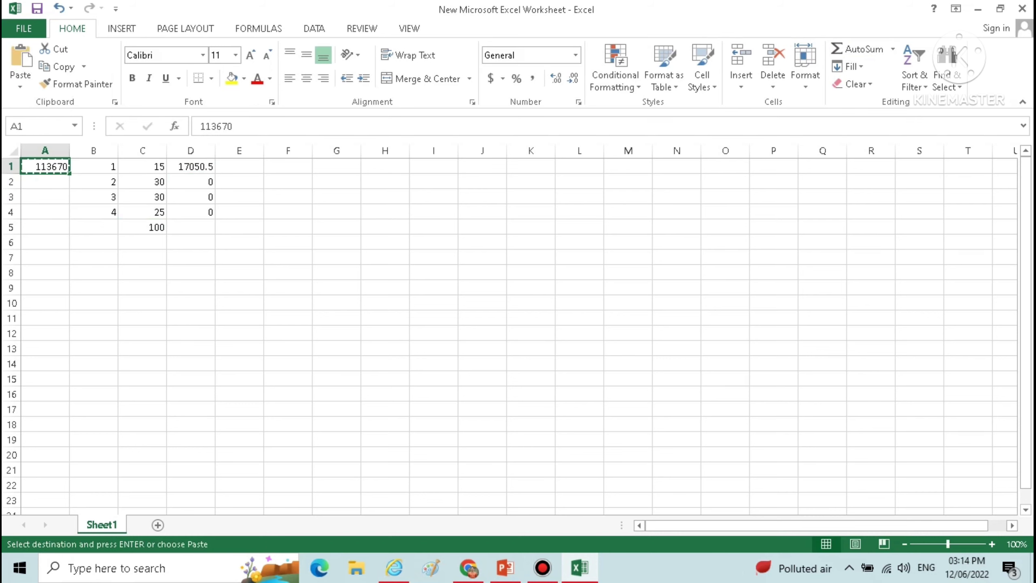
key(Down)
key(shift+Down)
key(shift+Down)
key(shift+Down)
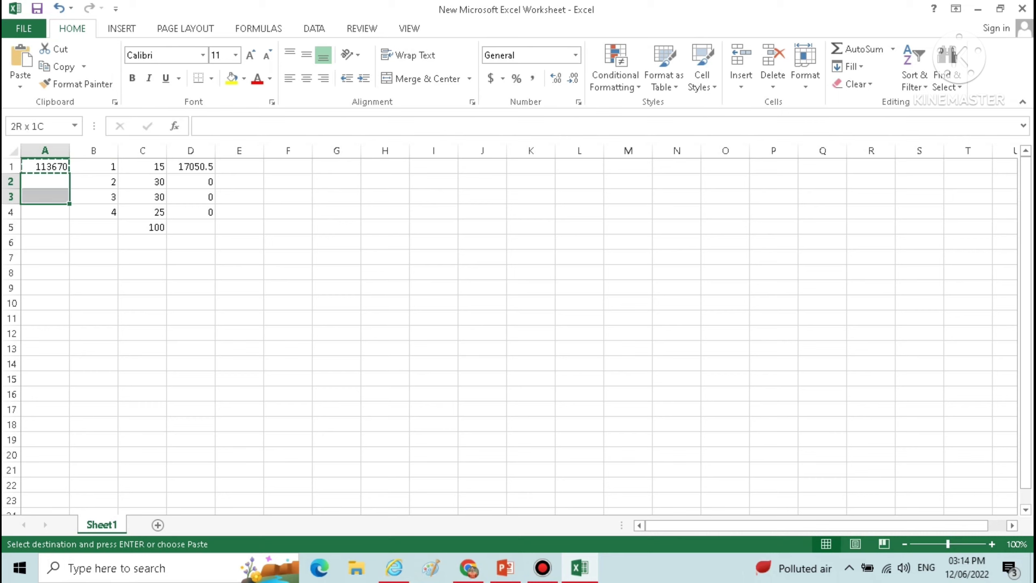
key(shift+Up)
key(ctrl+v)
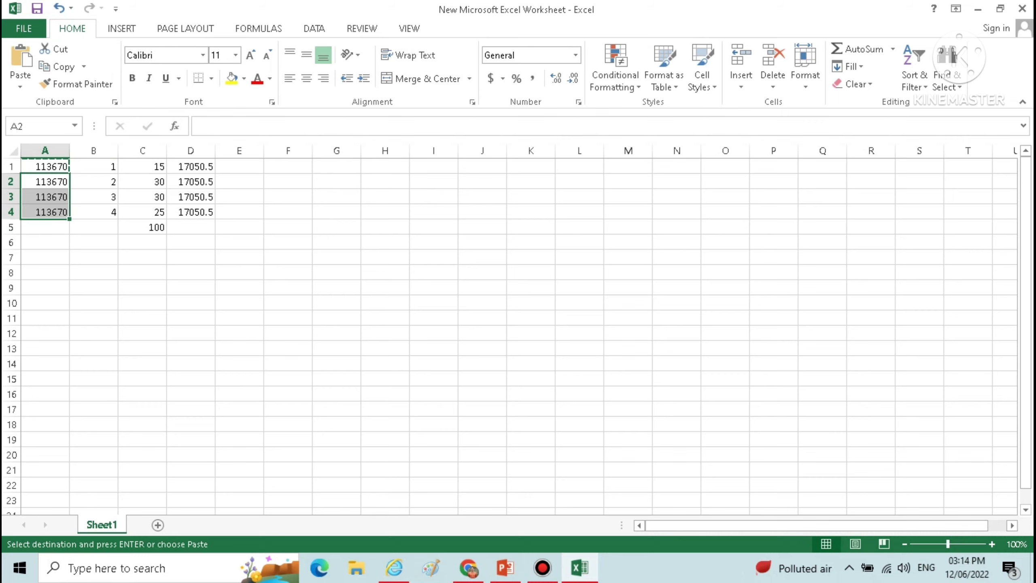
key(Escape)
Change the second instalment's formula in cell D2 to =A2*30%
key(Right)
key(Right)
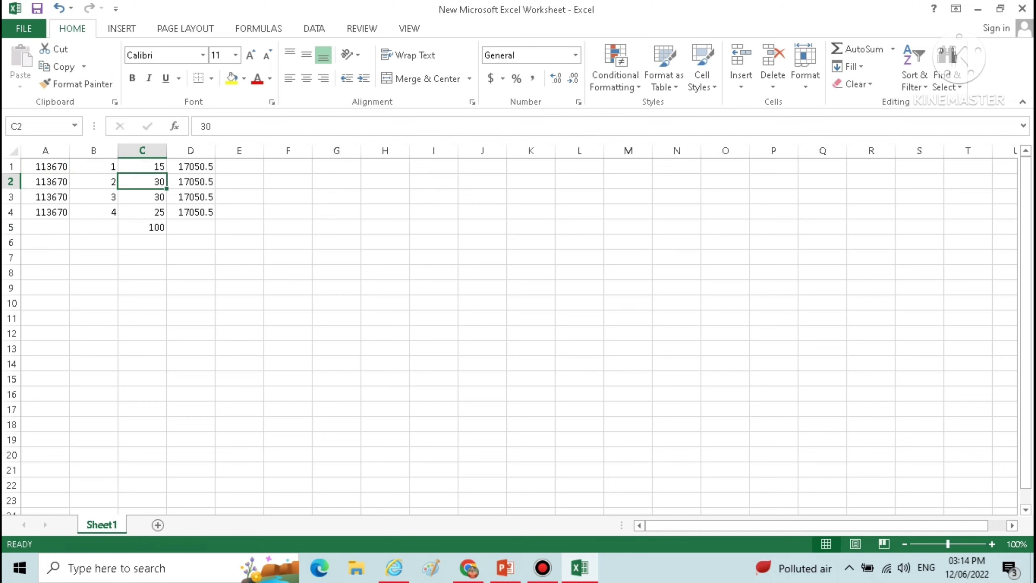
key(Left)
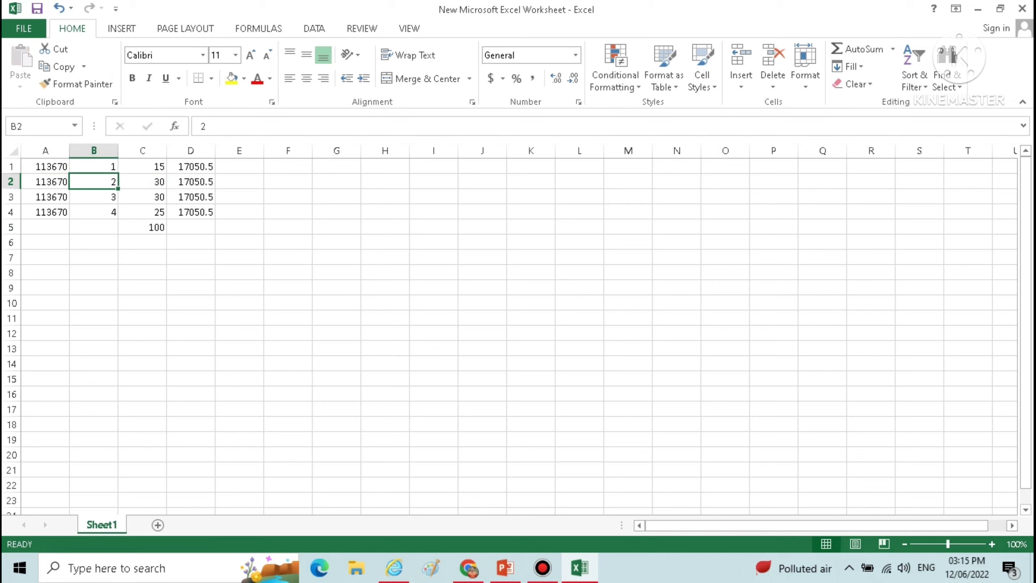
key(Right)
key(Right)
key(F2)
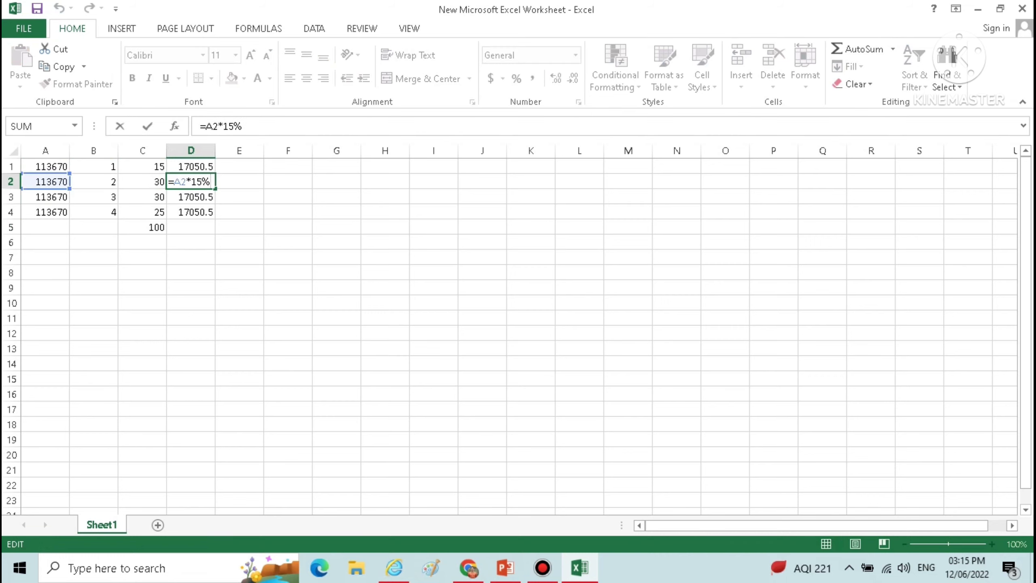
key(Left)
key(BackSpace)
key(BackSpace)
text(30)
key(Return)
Change the third instalment's formula in cell D3 to =A3*30%
key(F2)
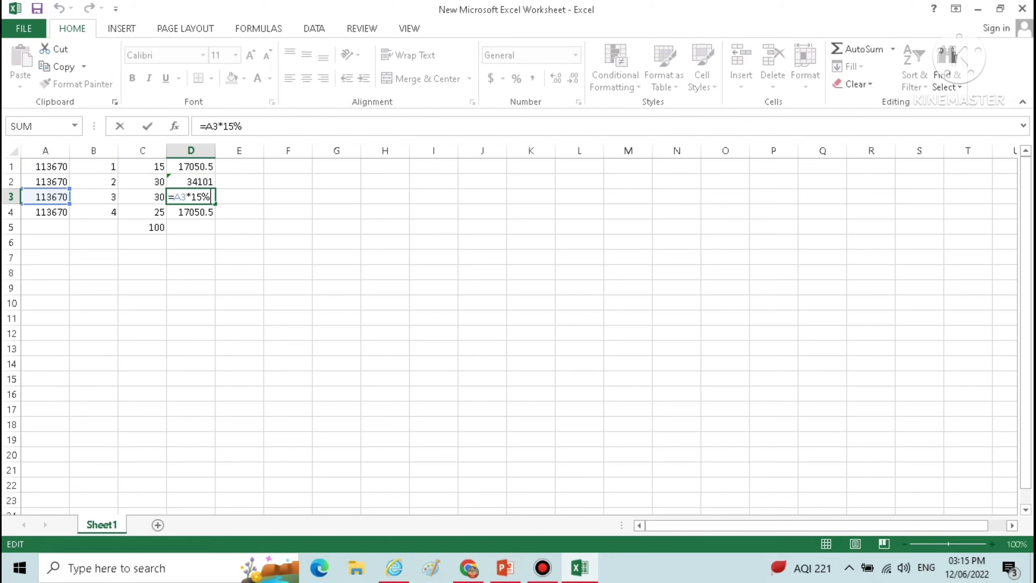
key(Left)
key(BackSpace)
key(BackSpace)
text(30)
key(Return)
Change the fourth instalment's formula in cell D4 to =A4*25%
key(F2)
key(Left)
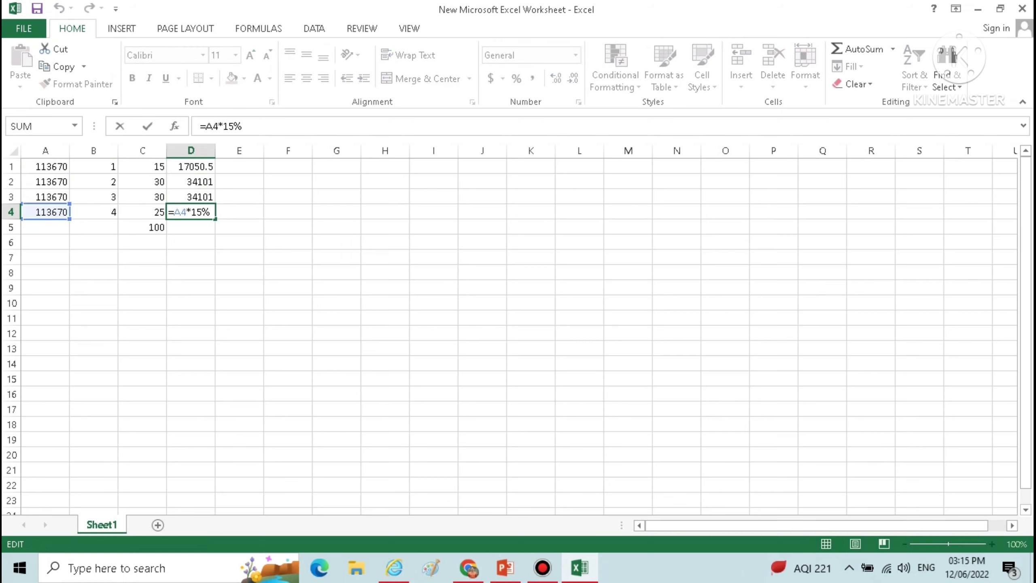
key(BackSpace)
key(BackSpace)
text(25)
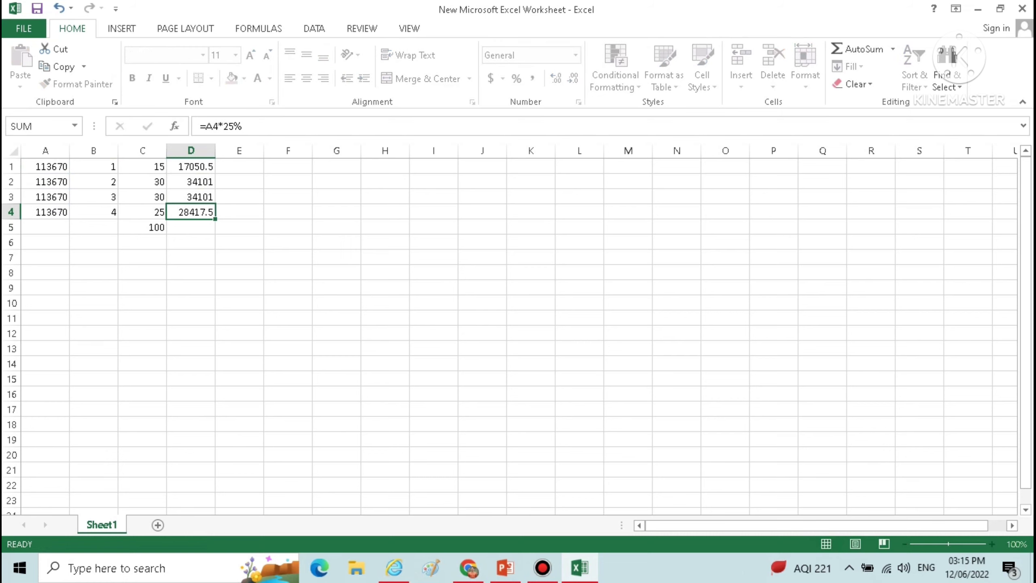
key(Return)
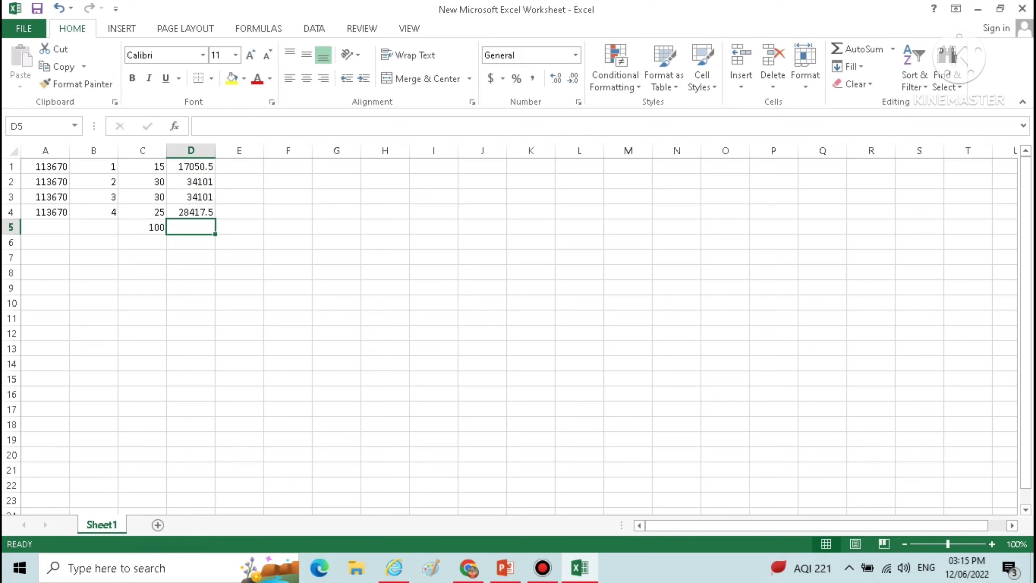
Total the instalment amounts in D1:D4 with AutoSum in cell D5 and check the individual instalments
click(861, 49)
key(Return)
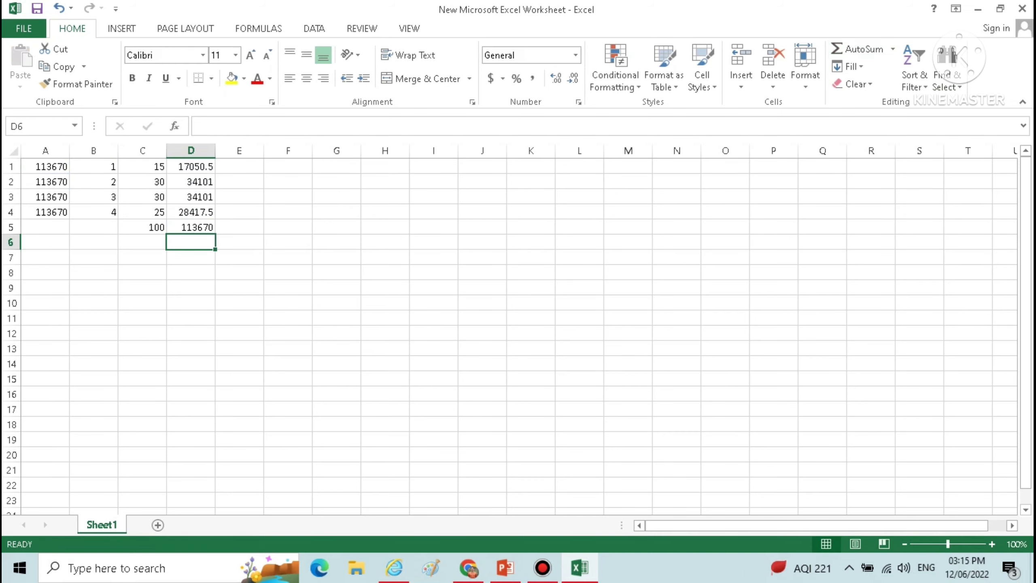
key(Up)
key(Up)
key(Up)
key(Up)
key(Up)
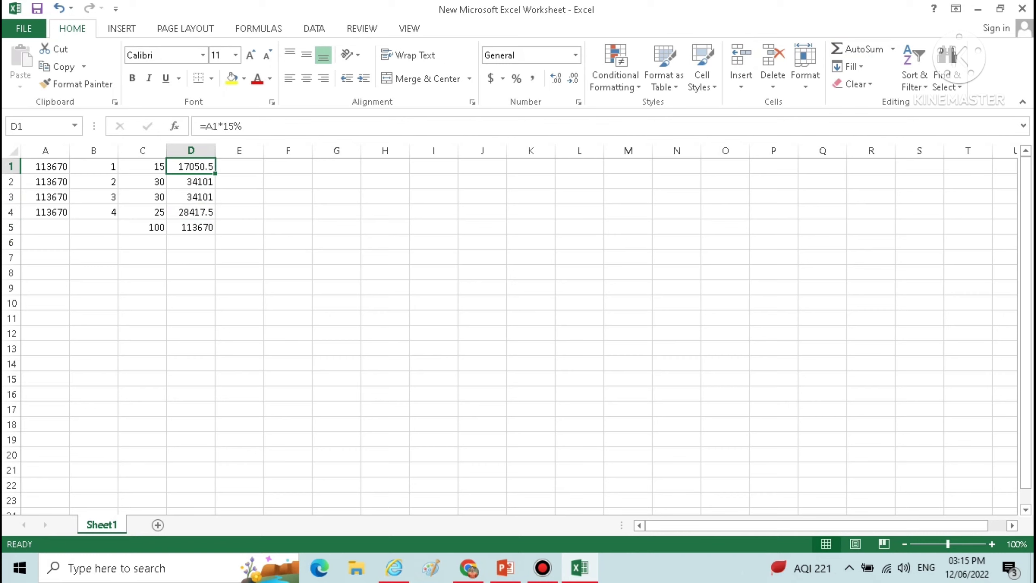
key(Down)
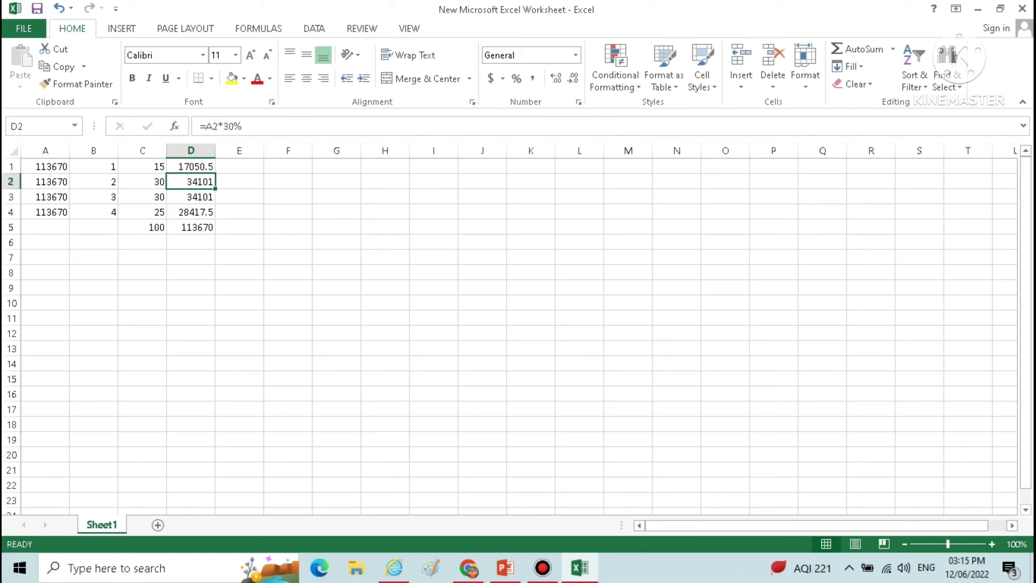
key(Down)
key(Down)
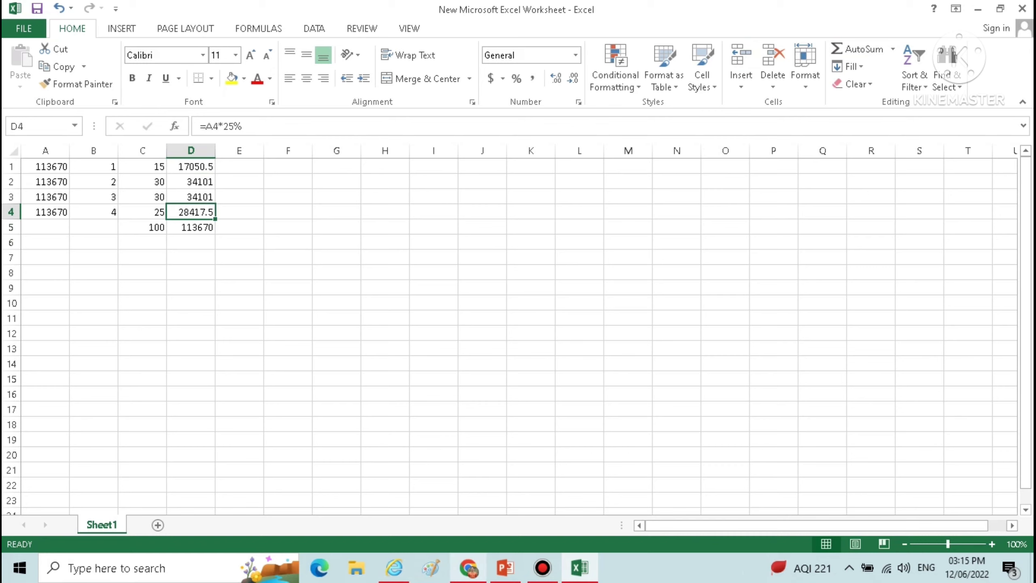
Switch to the e-Filing tax estimator in Chrome and review the income, deduction, tax and interest details under both tax regimes
click(469, 568)
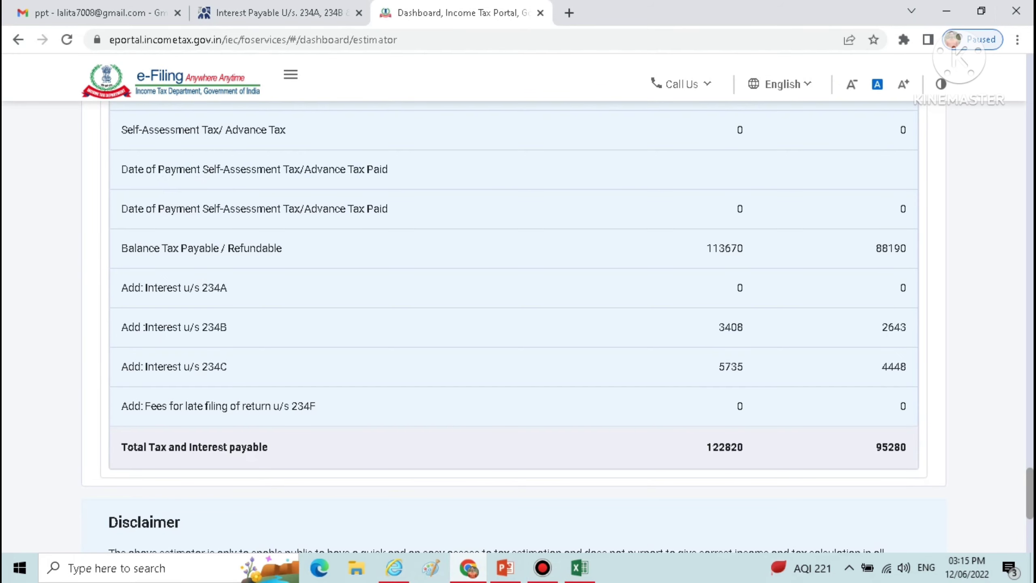
scroll(518, 327, down, 1)
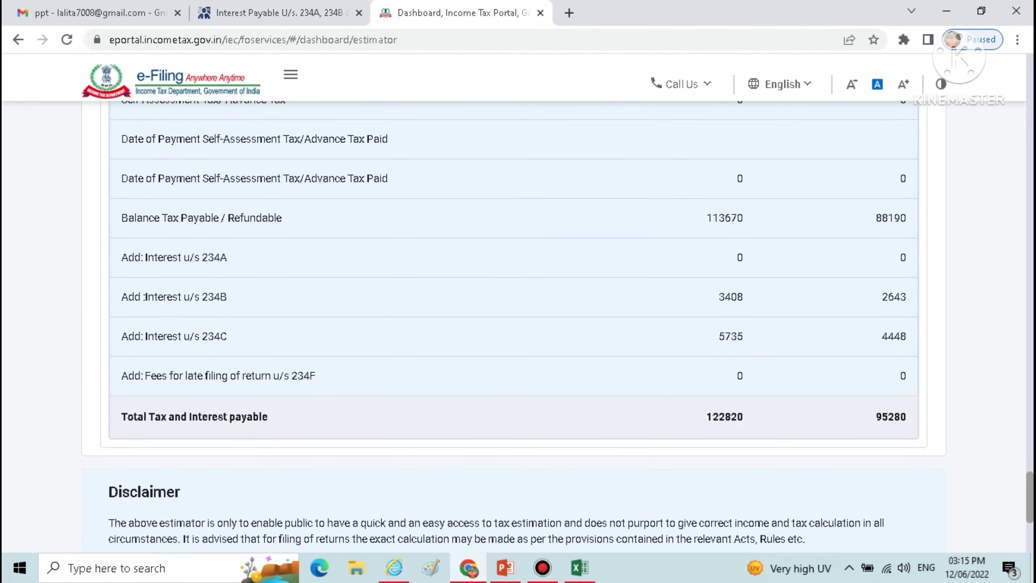
scroll(518, 327, up, 9)
scroll(519, 327, up, 20)
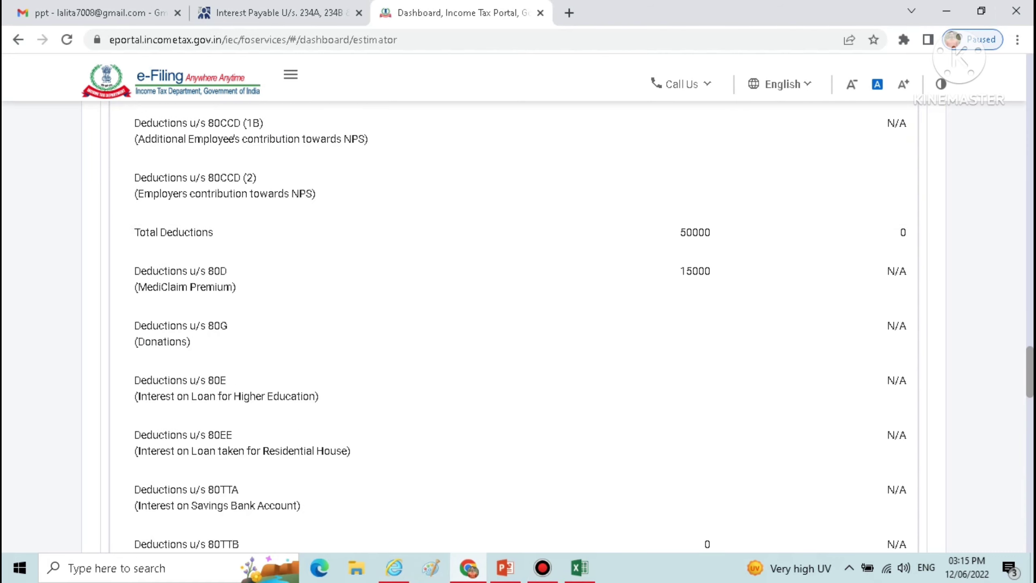
scroll(518, 327, up, 15)
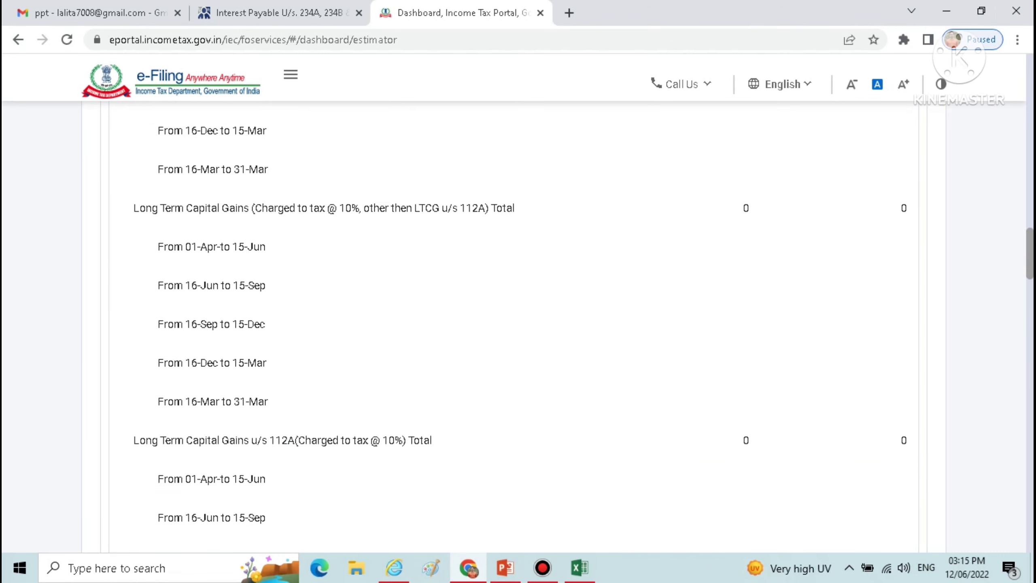
scroll(518, 326, up, 3)
scroll(518, 326, down, 15)
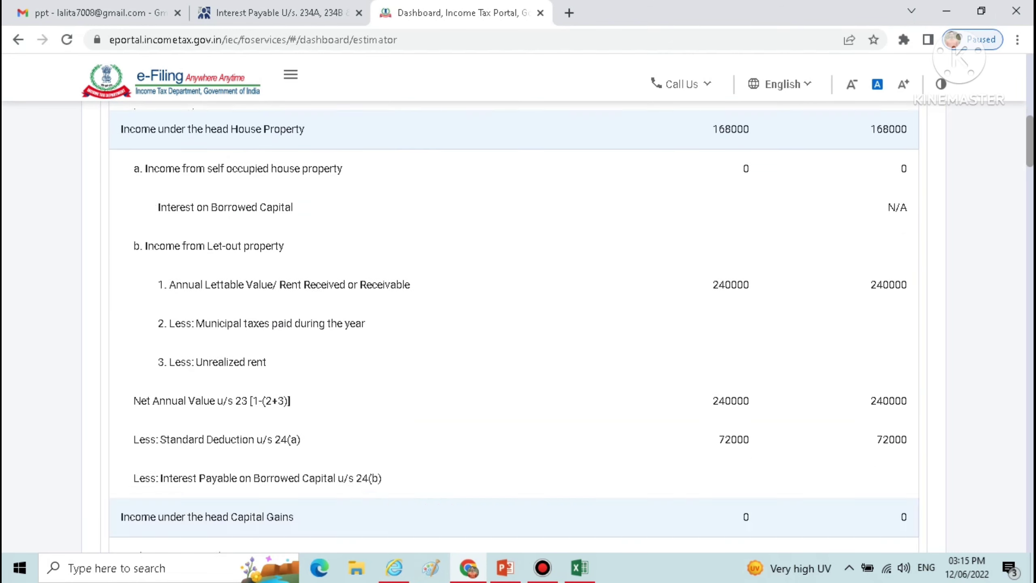
scroll(518, 327, down, 15)
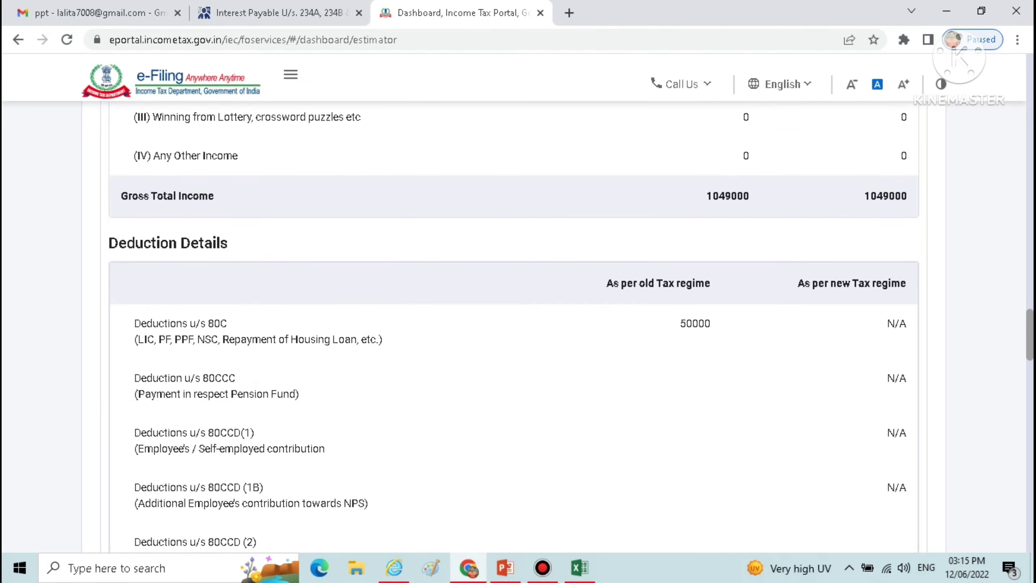
scroll(518, 327, down, 20)
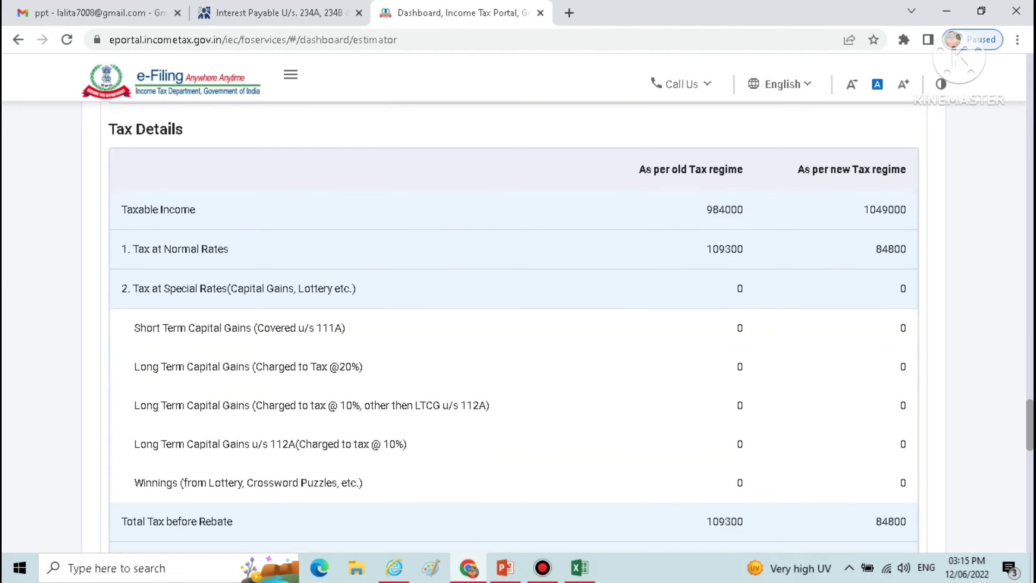
scroll(518, 327, down, 20)
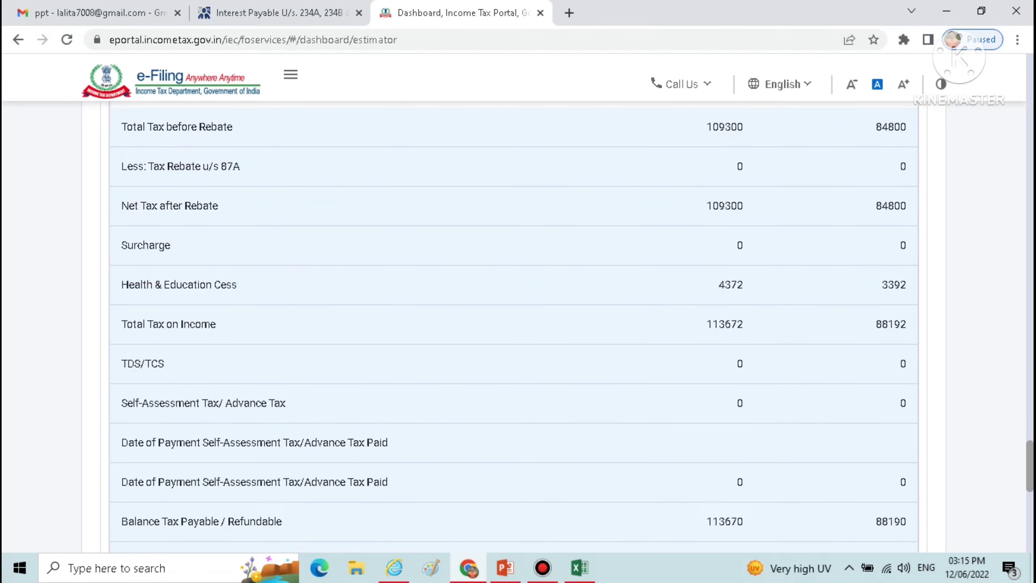
scroll(518, 327, up, 8)
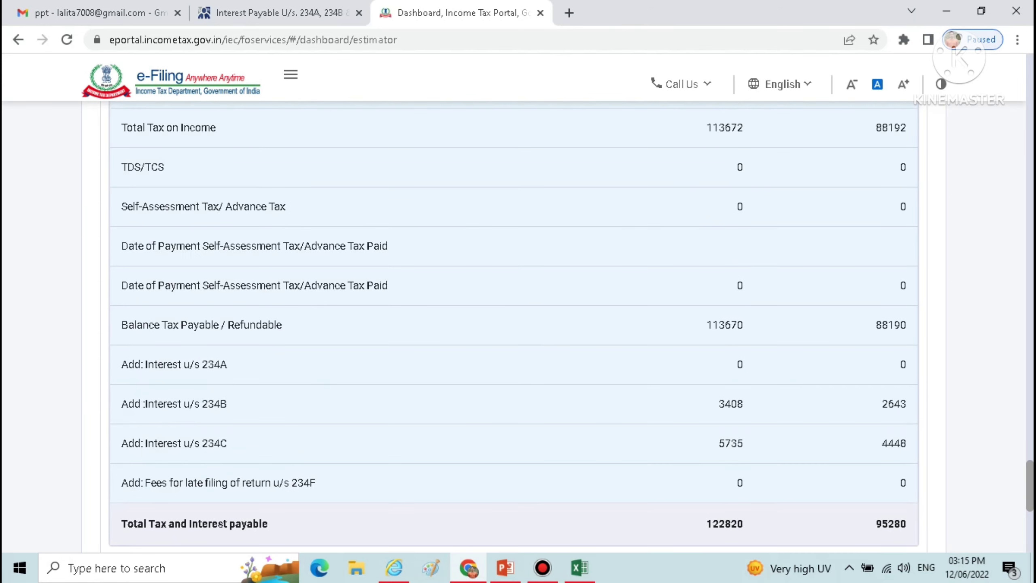